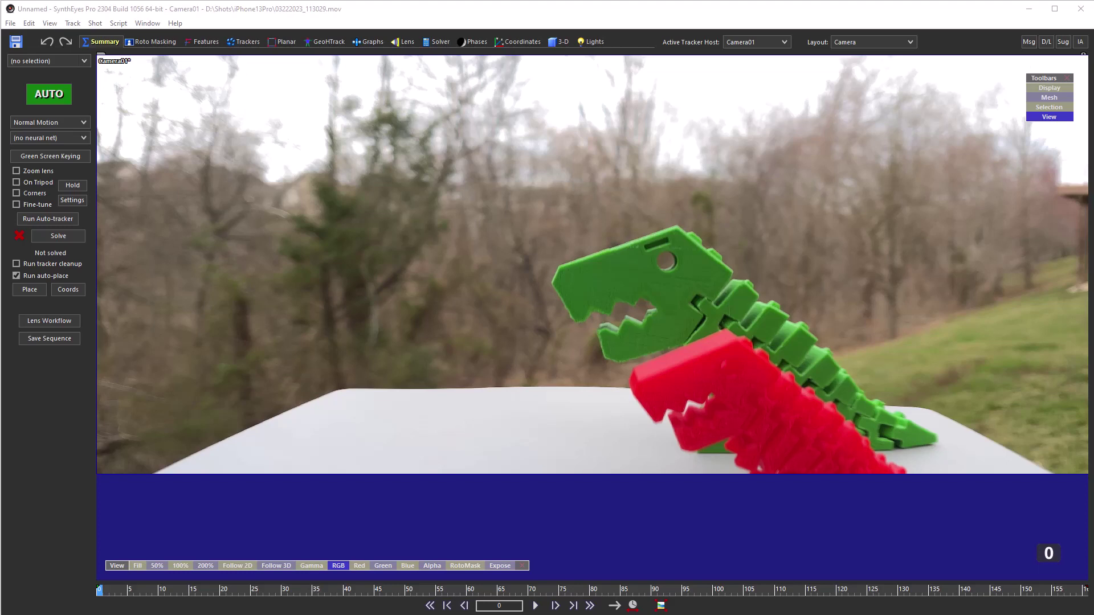
Set Advanced feature detection to 300 maximum trackers and 10 per frame, then run the auto-tracker.
mouse_move(115, 590)
left_mouse_down()
mouse_move(817, 579)
mouse_move(1063, 588)
mouse_move(328, 607)
mouse_move(277, 587)
mouse_move(1033, 586)
mouse_move(98, 595)
left_mouse_up()
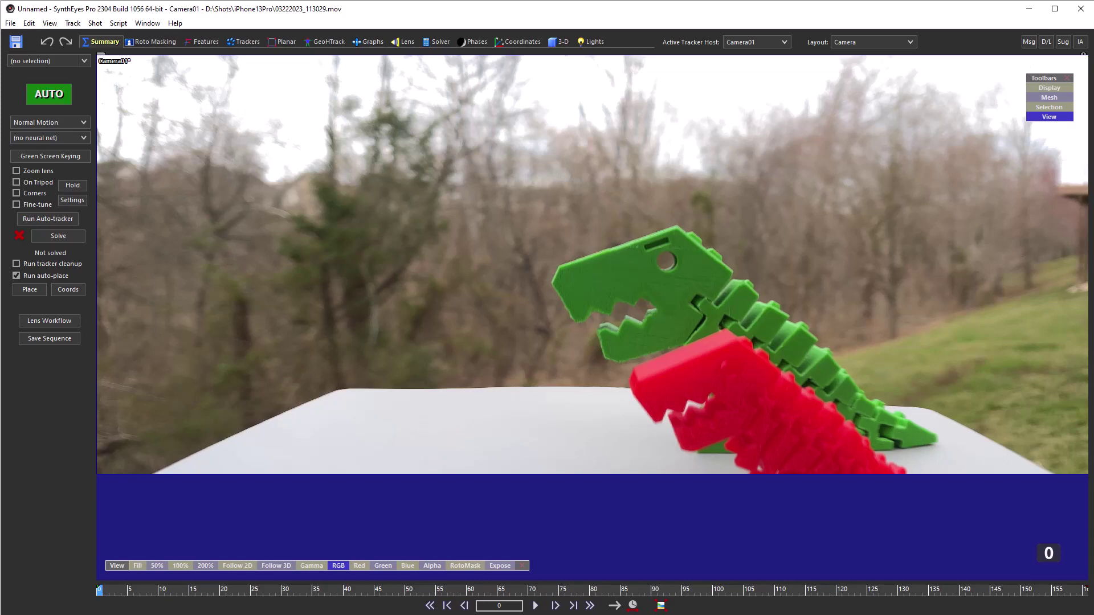
left_click(208, 44)
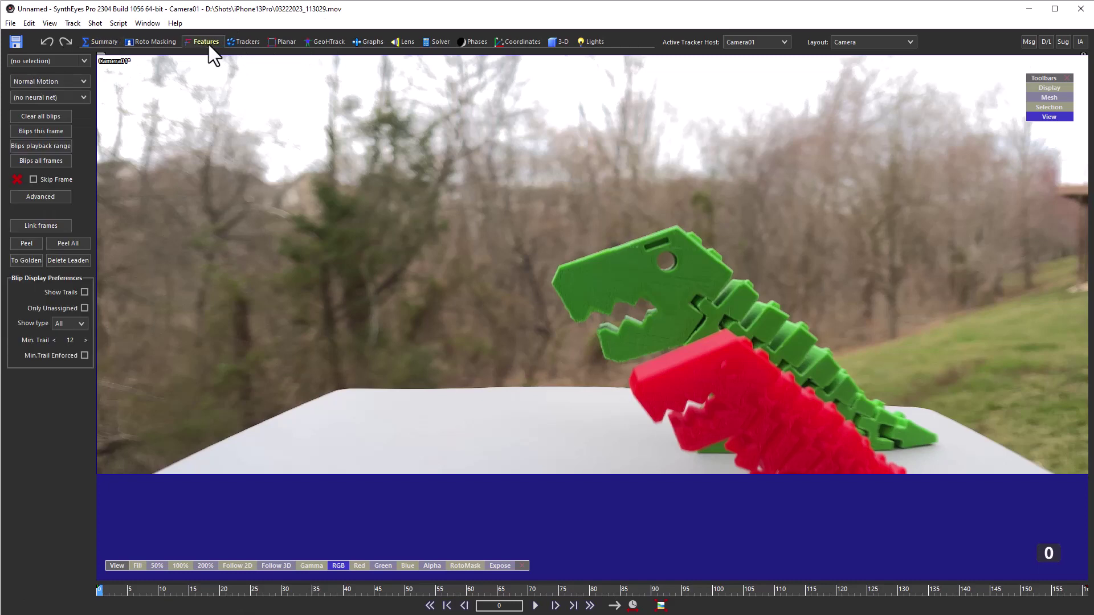
left_click(45, 199)
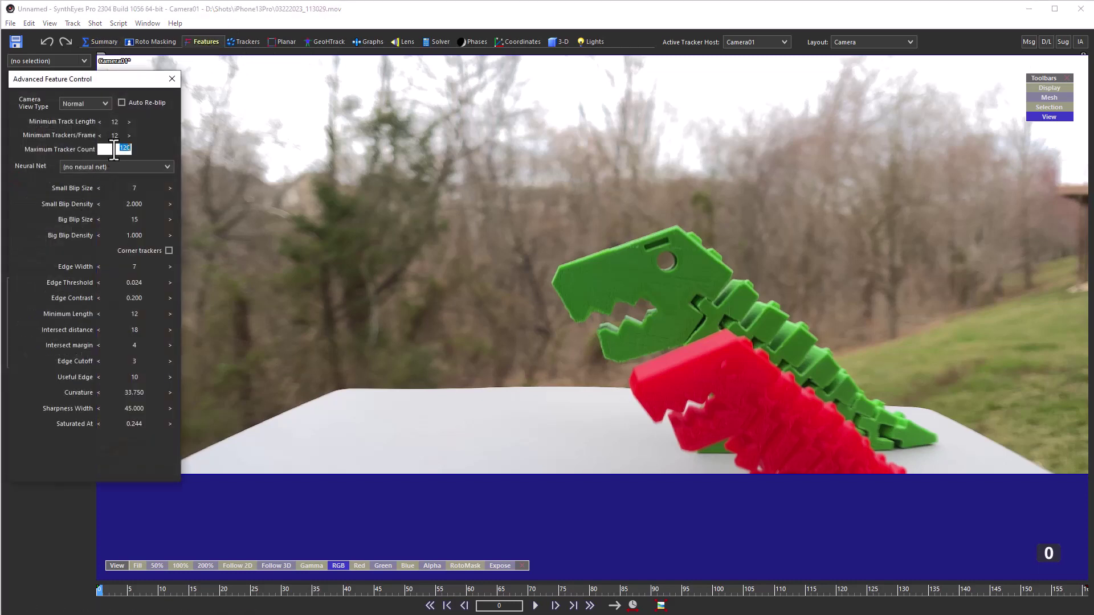
type("300")
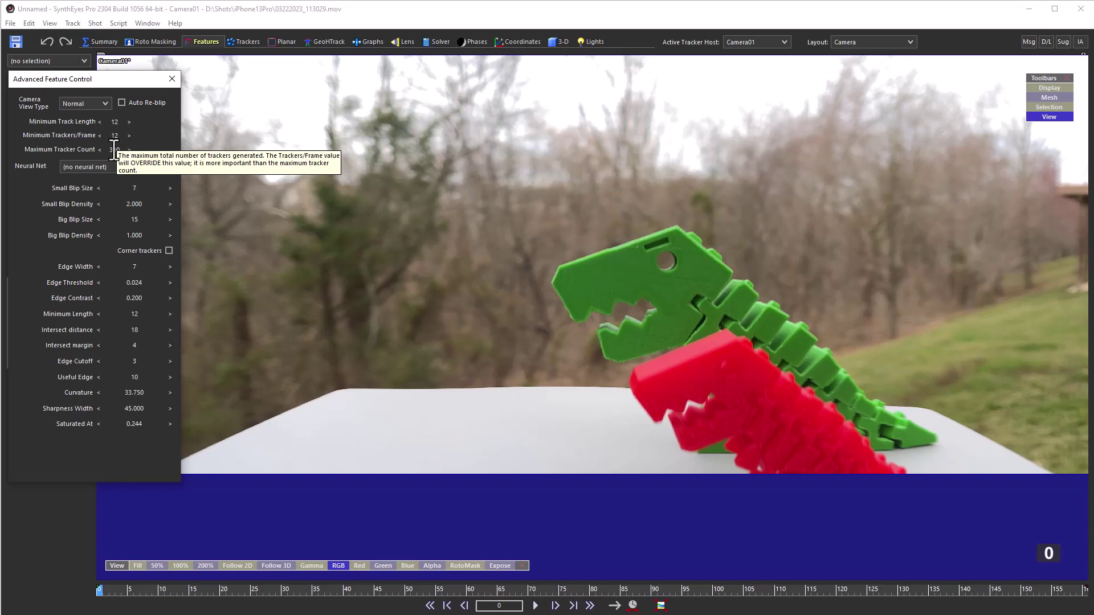
left_click(115, 135)
type("10")
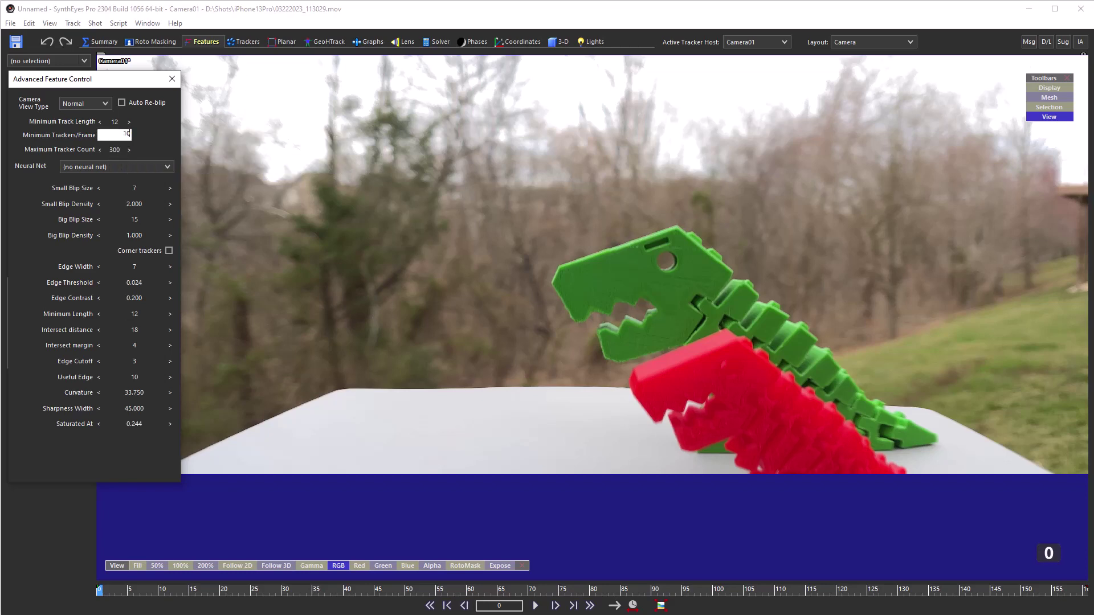
key("Return")
left_click(172, 79)
left_click(100, 42)
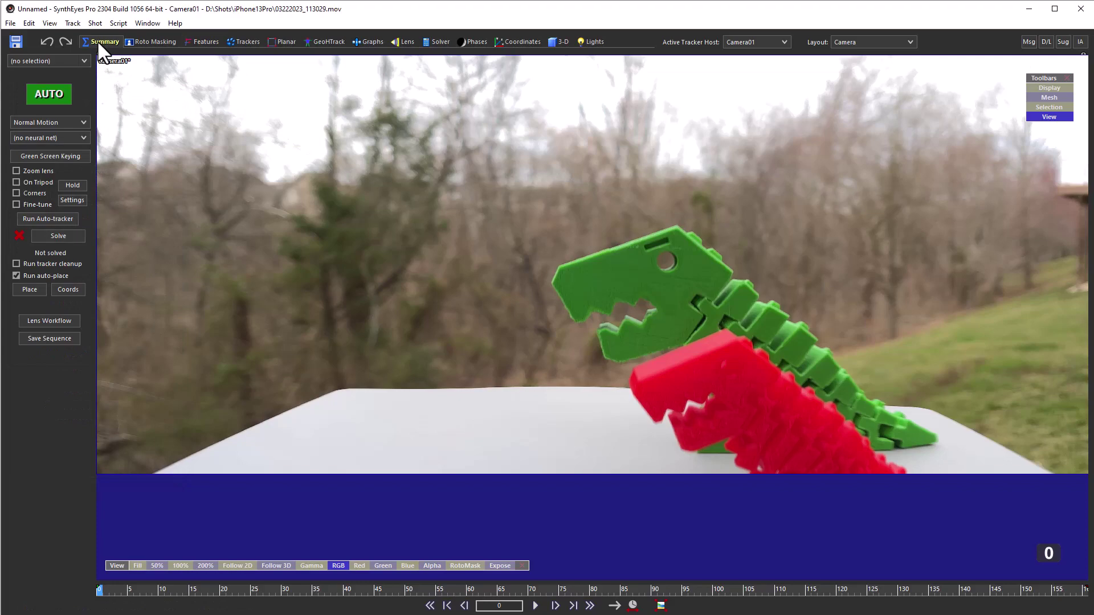
left_click(45, 220)
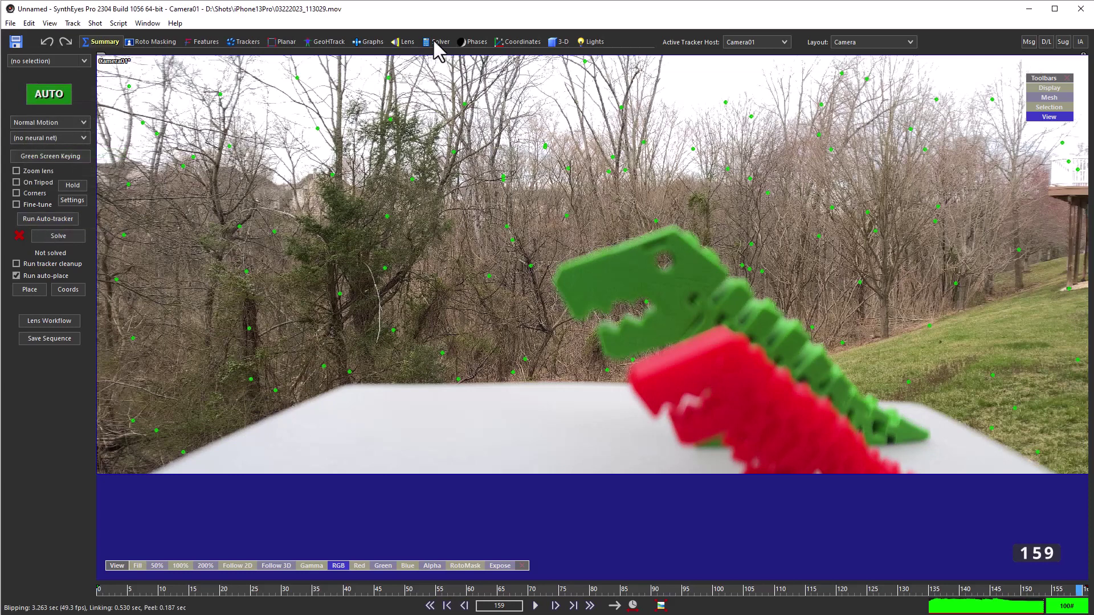
Put the solver in Tripod mode with a zooming lens of unknown field of view.
left_click(434, 42)
left_click(64, 110)
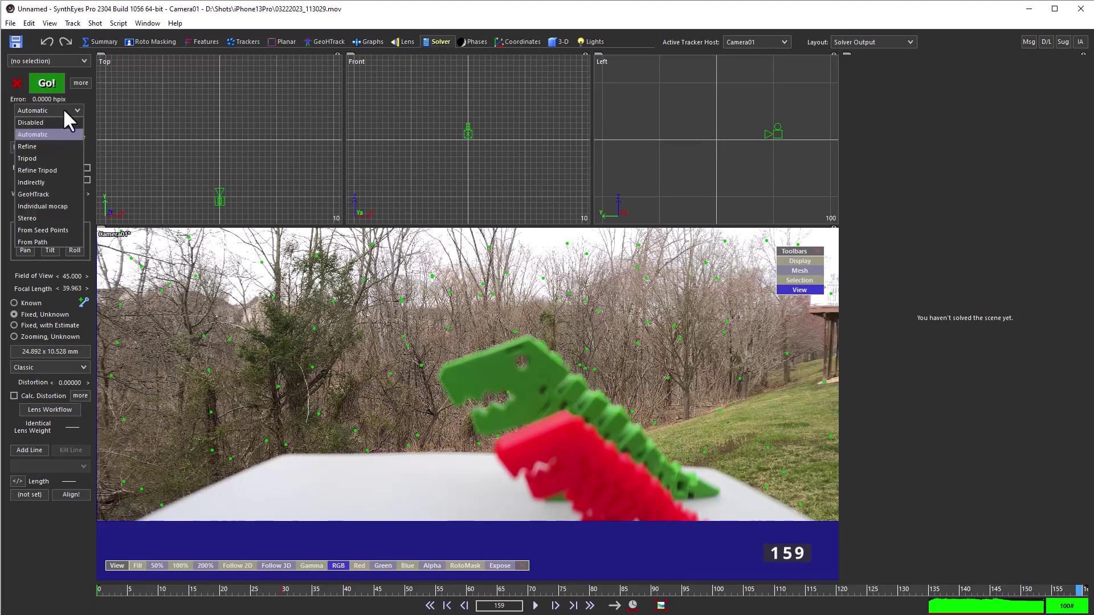
left_click(31, 159)
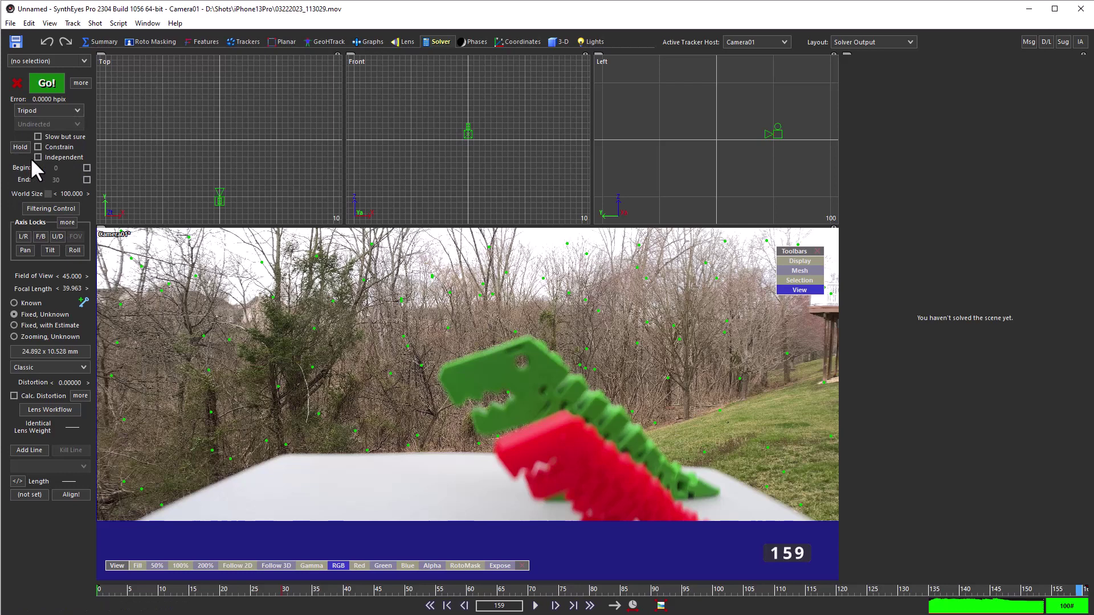
left_click(22, 336)
On the last frame, lock camera rotation and field of view at 75° in the lock controls.
left_click(67, 224)
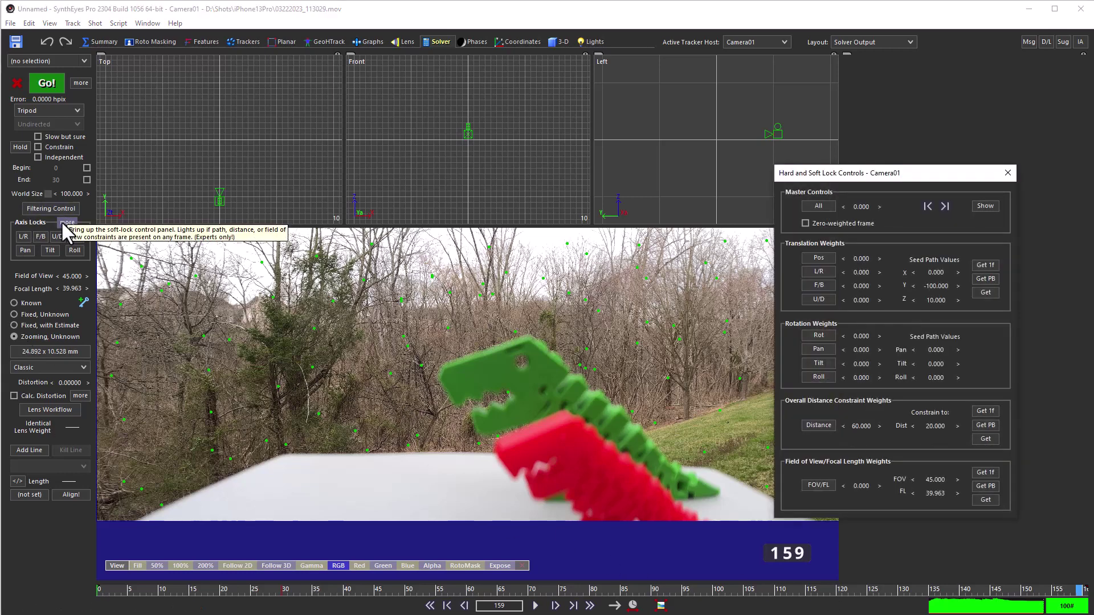
left_click(944, 205)
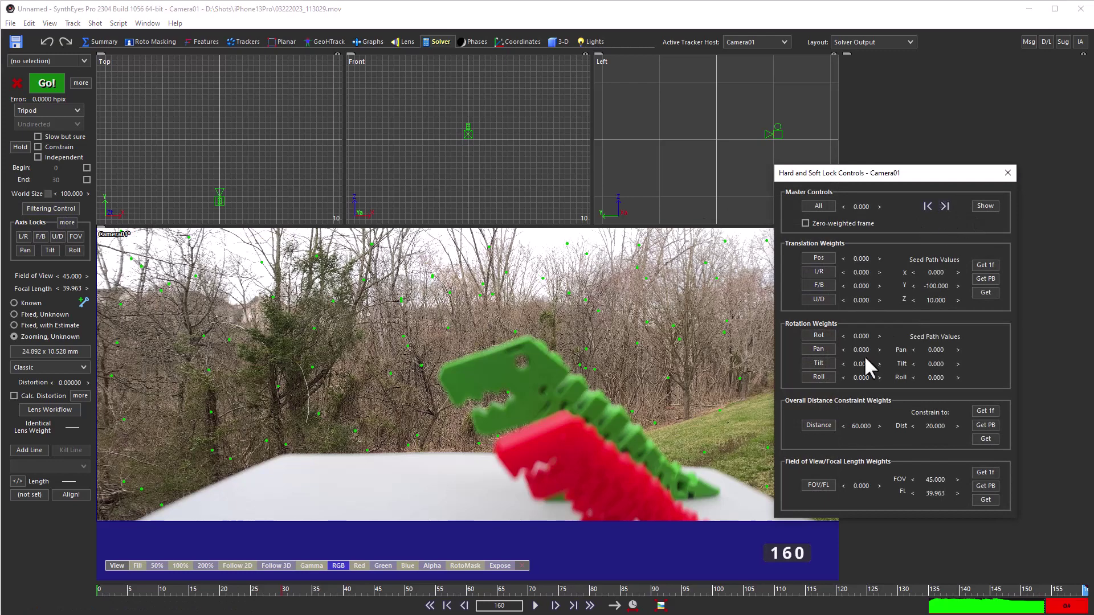
left_click(815, 336)
left_click(818, 486)
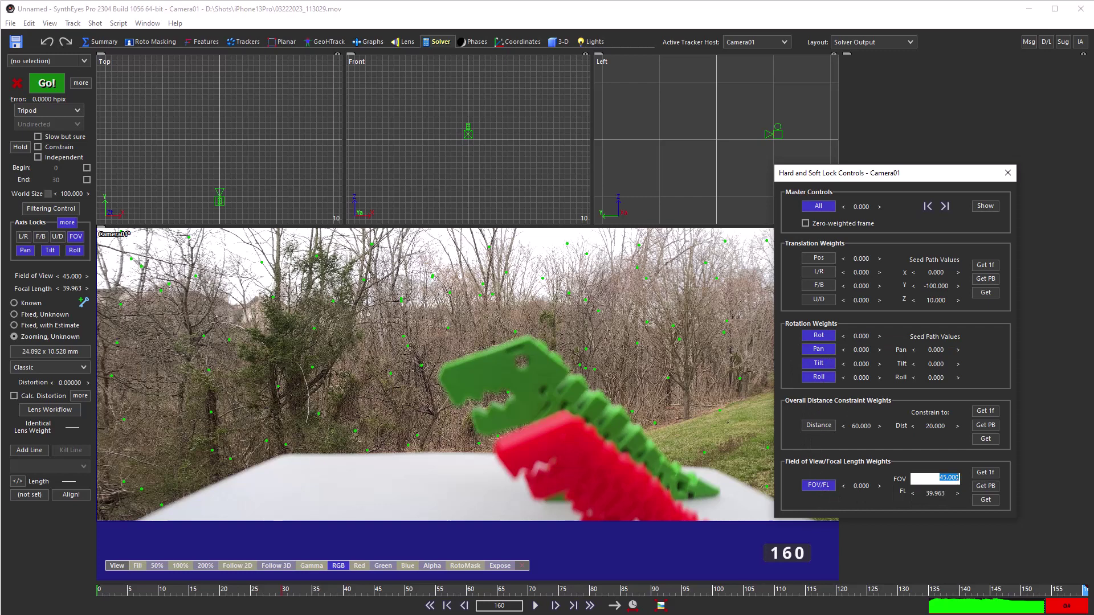
type("75")
key("Return")
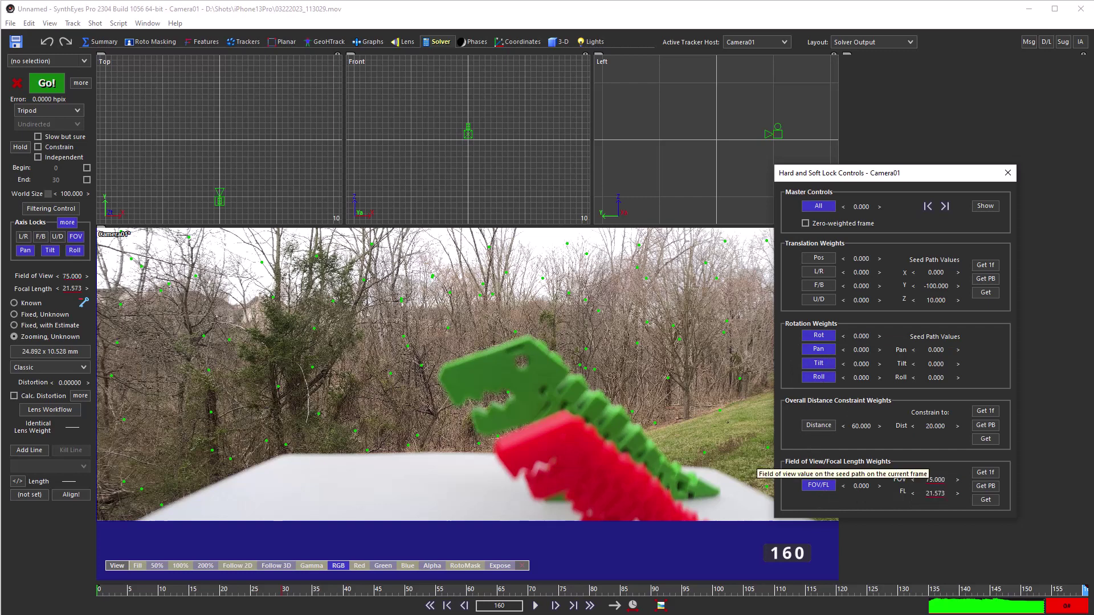
left_click(963, 149)
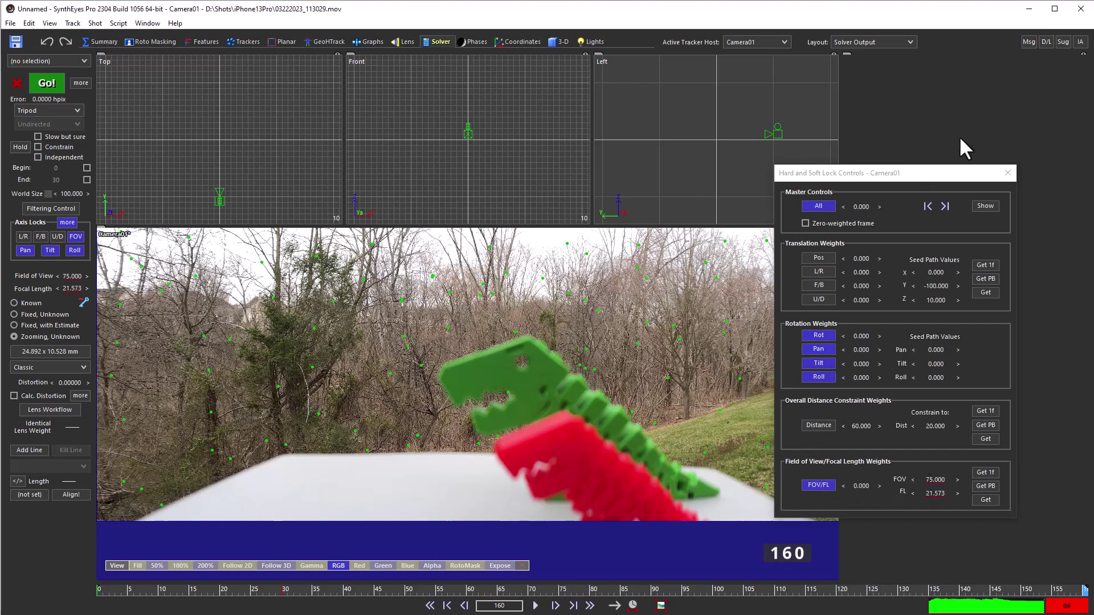
left_click(1008, 173)
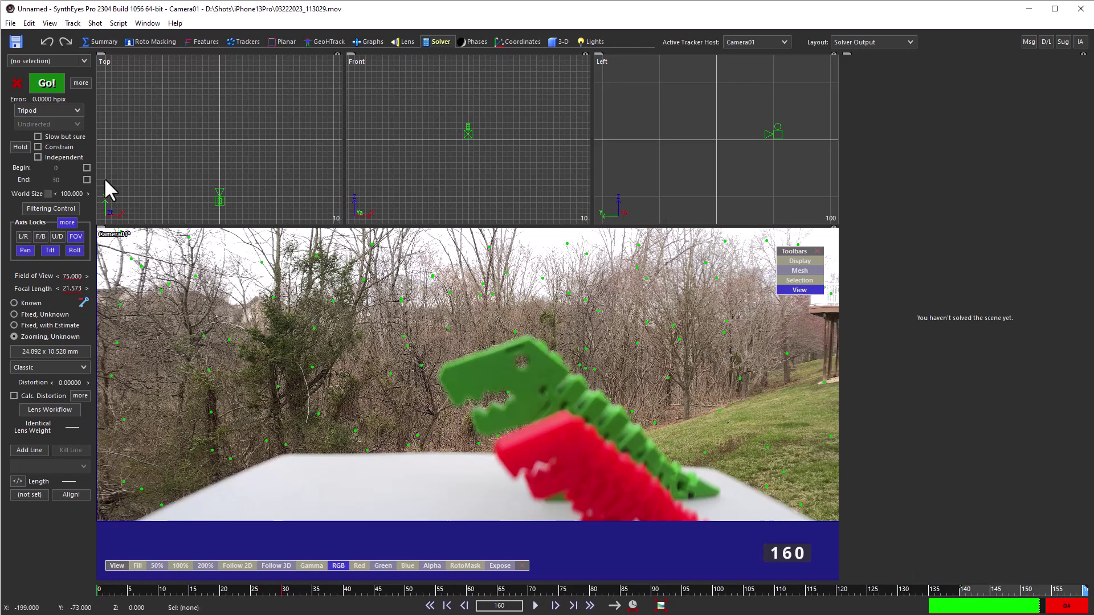
Run the tripod solve and select Tracker280 and Tracker377.
left_click(46, 83)
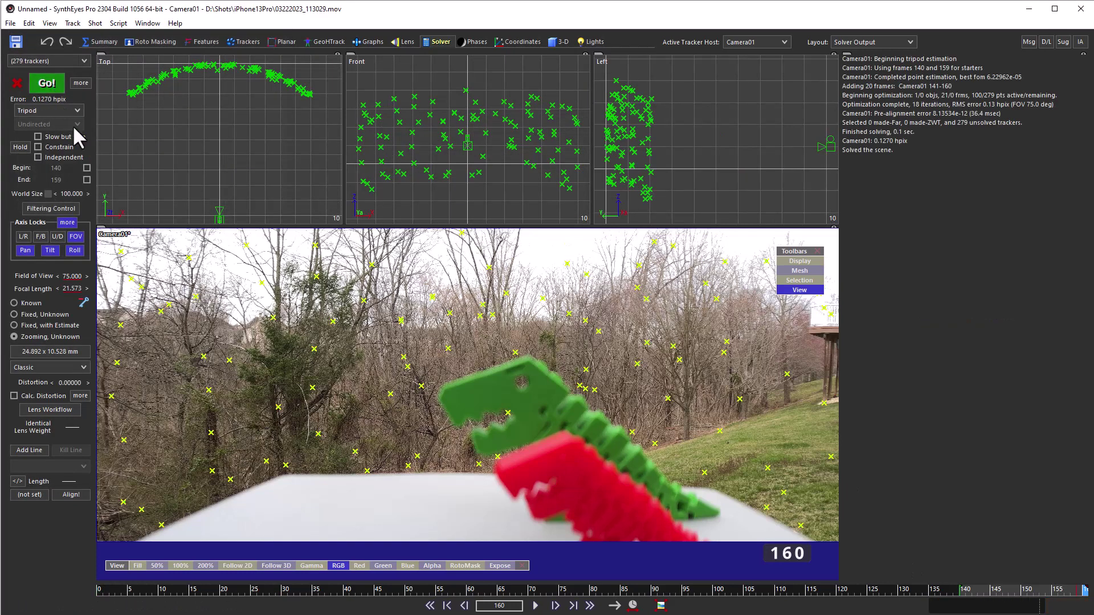
mouse_move(140, 290)
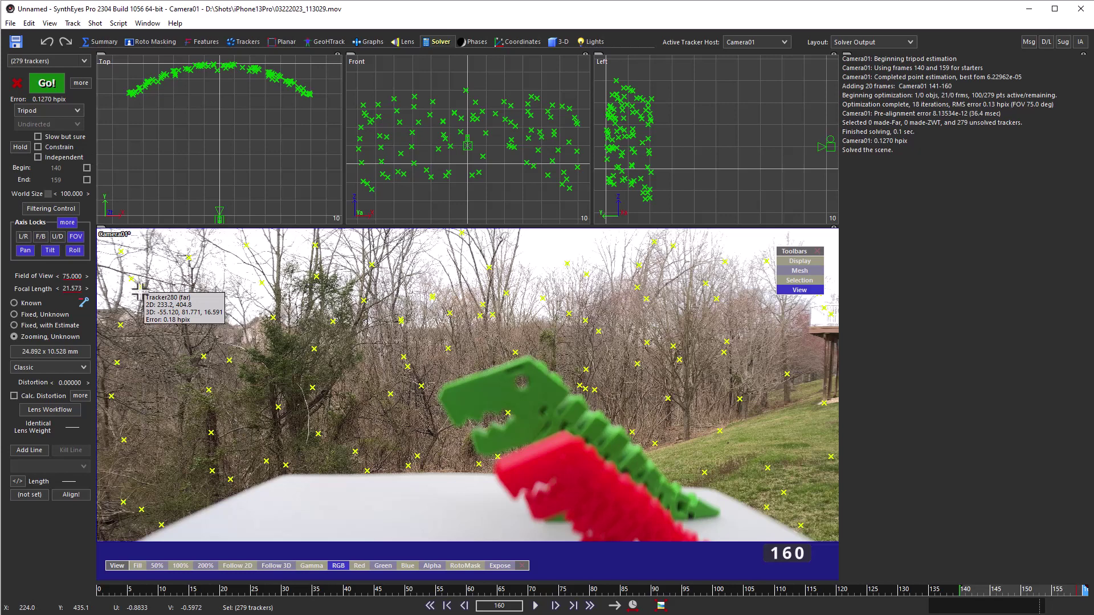
left_click(178, 357)
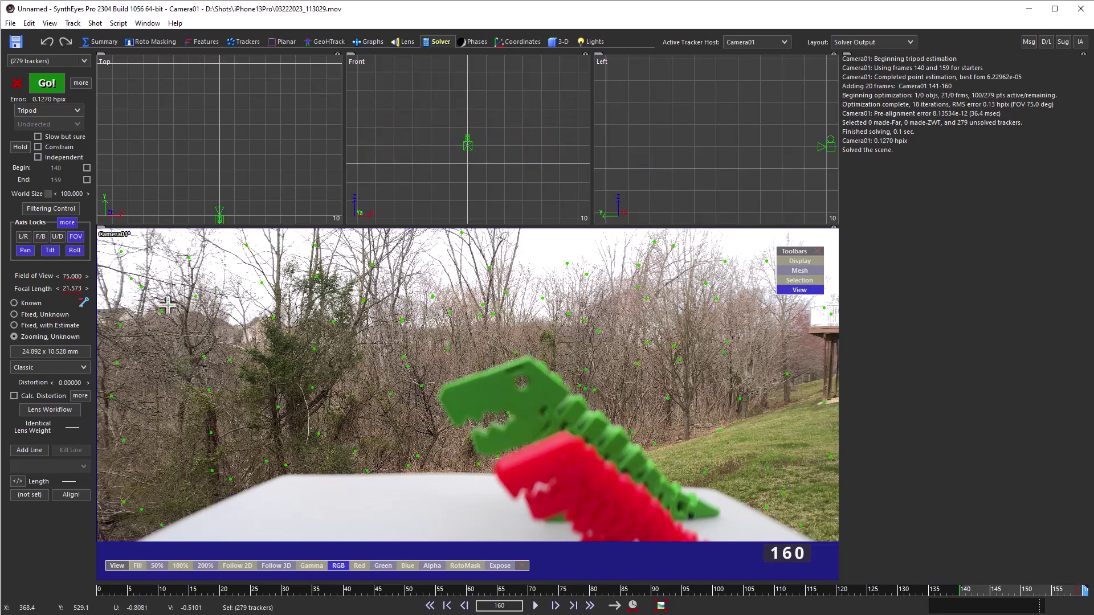
left_click(140, 286)
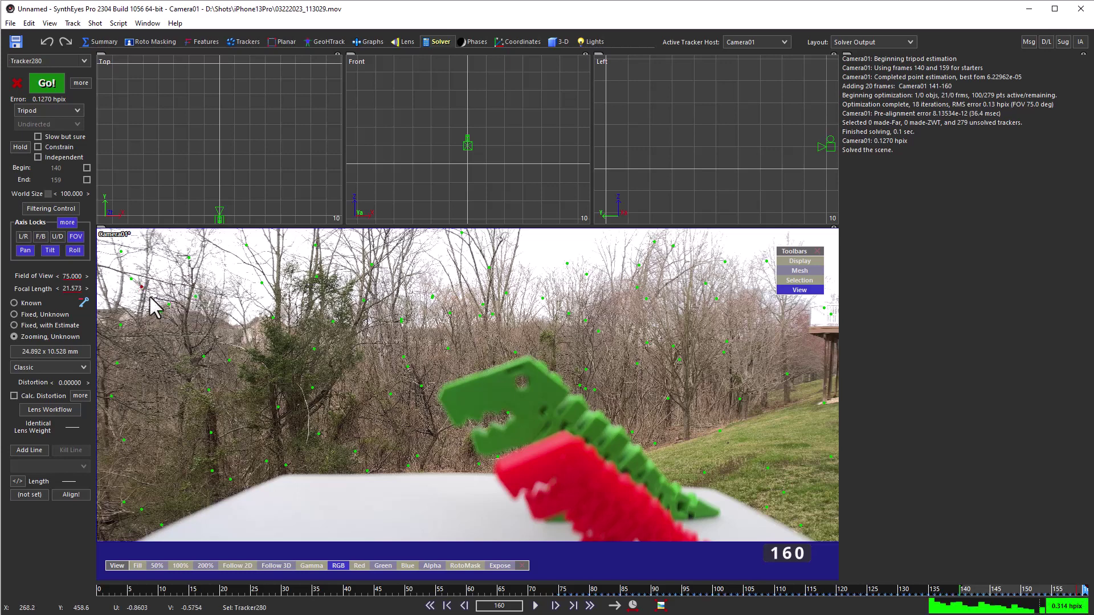
left_click(767, 508, "shift")
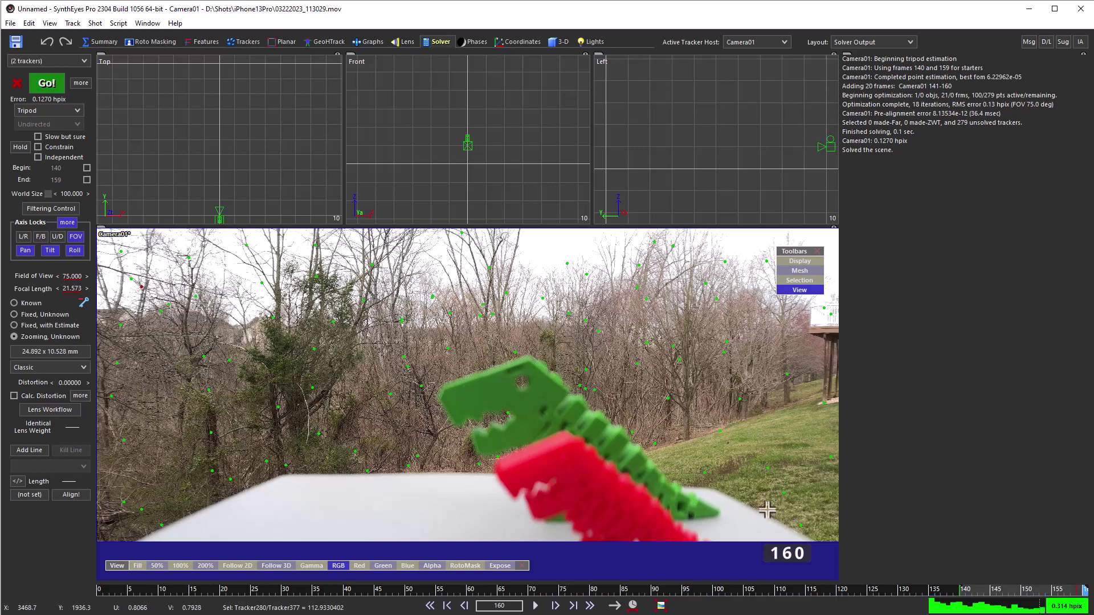
Seed both trackers from their solved positions and make them Lock Point constraints.
left_click(518, 42)
left_click(36, 256)
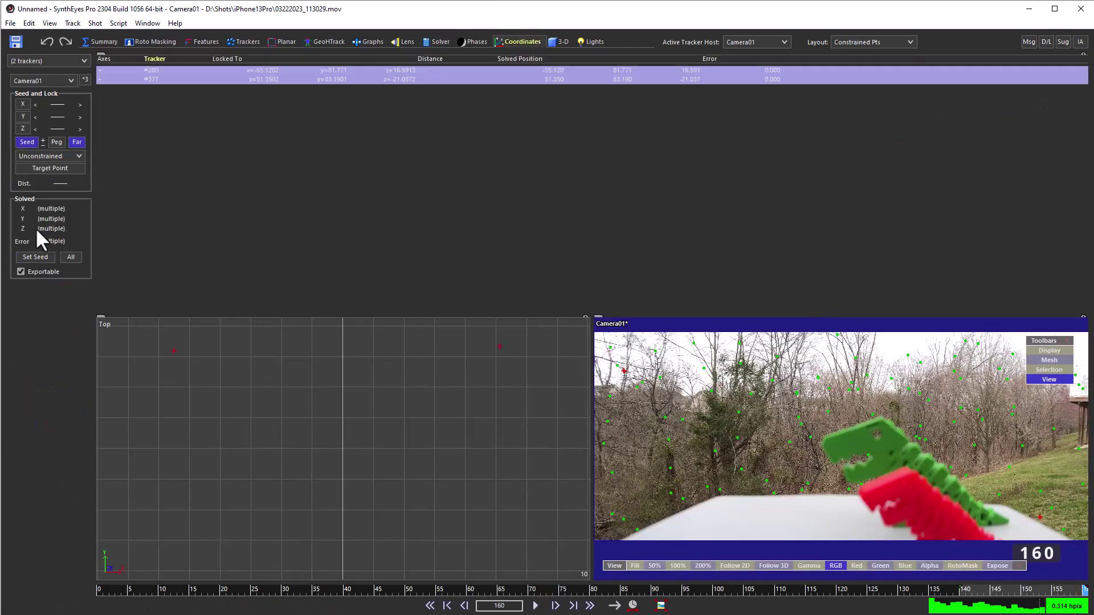
left_click(42, 155)
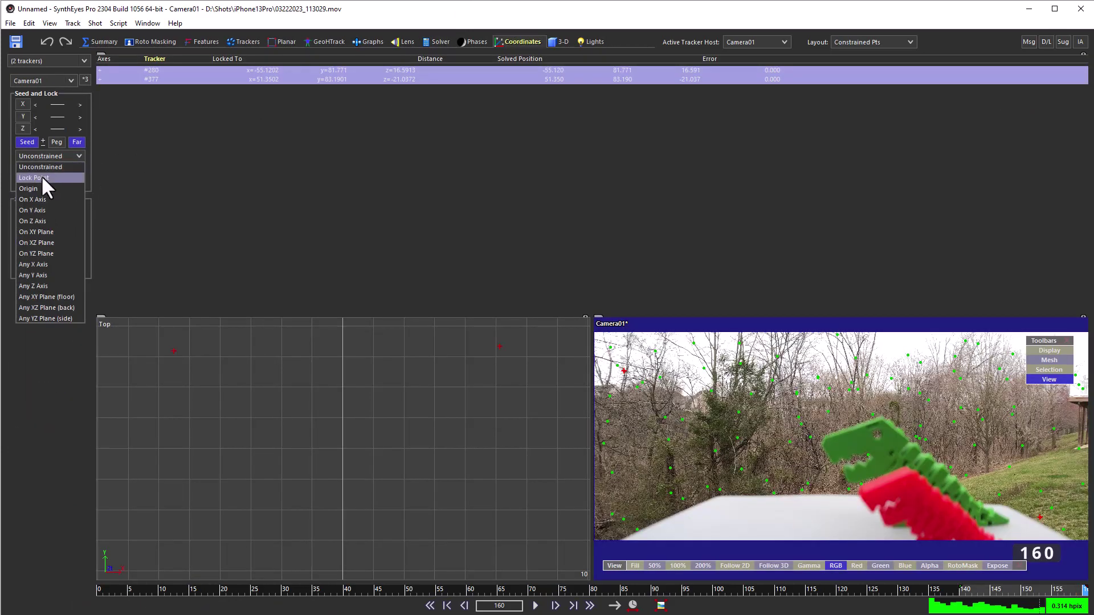
left_click(41, 176)
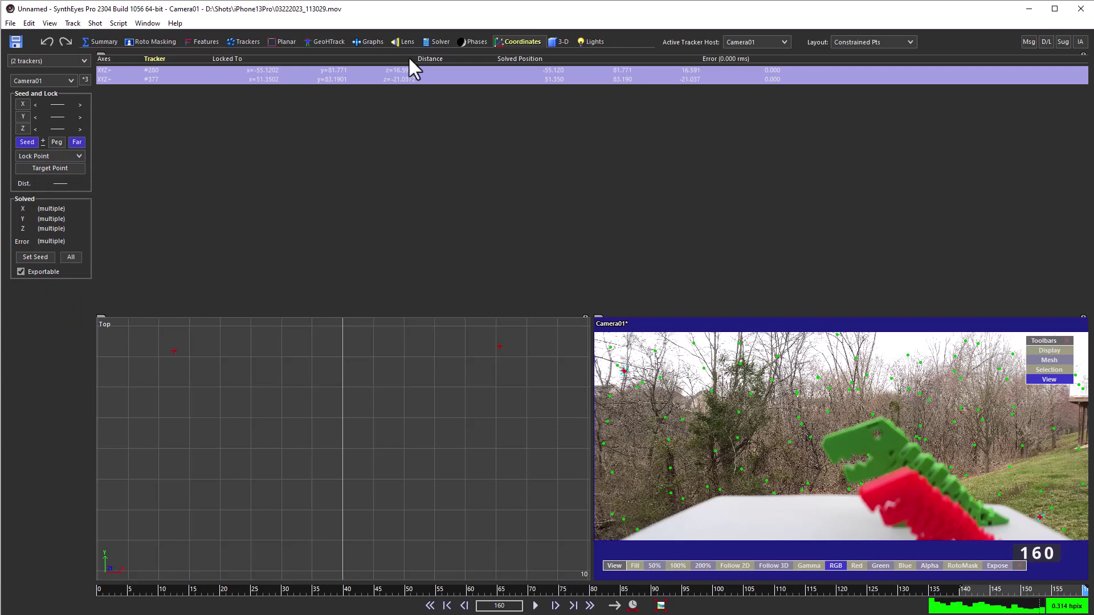
left_click(437, 42)
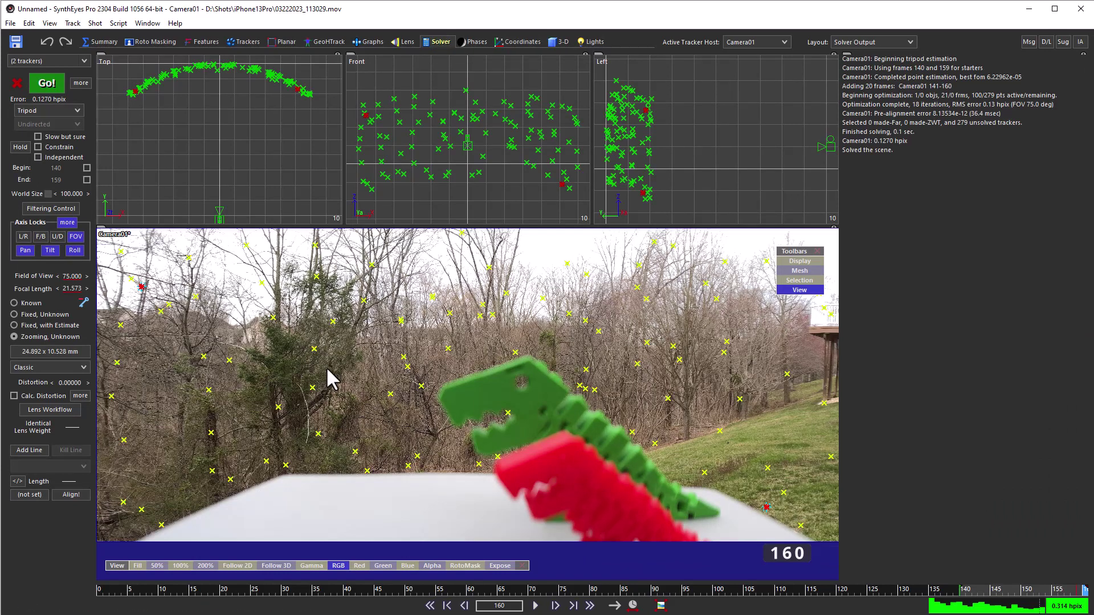
Choose the Std. Anamorphic, Merged lens model with VSCL animated per frame.
left_click(41, 367)
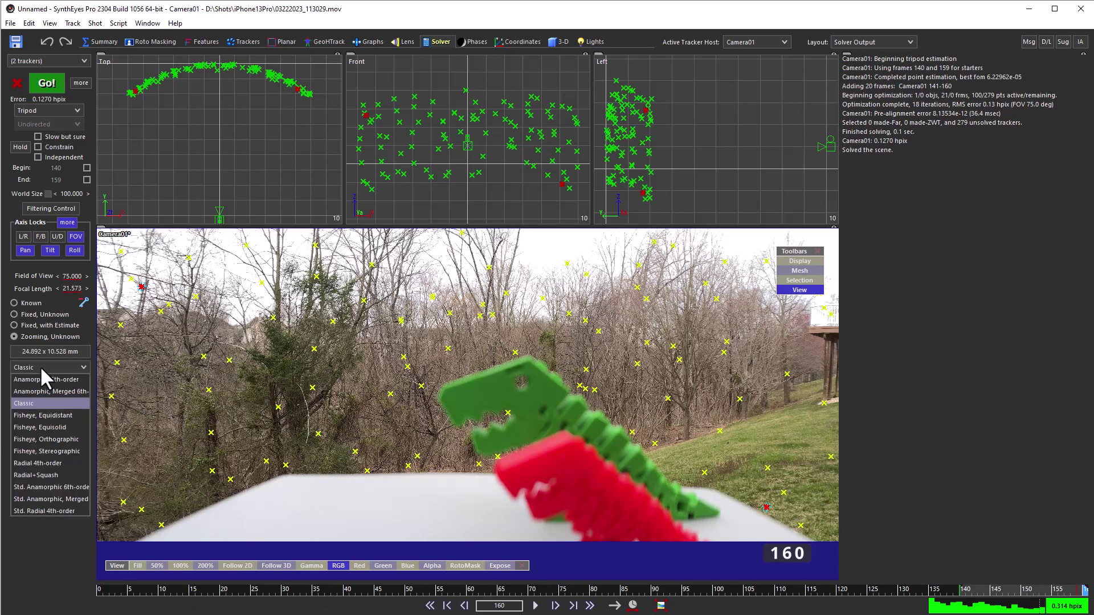
left_click(39, 495)
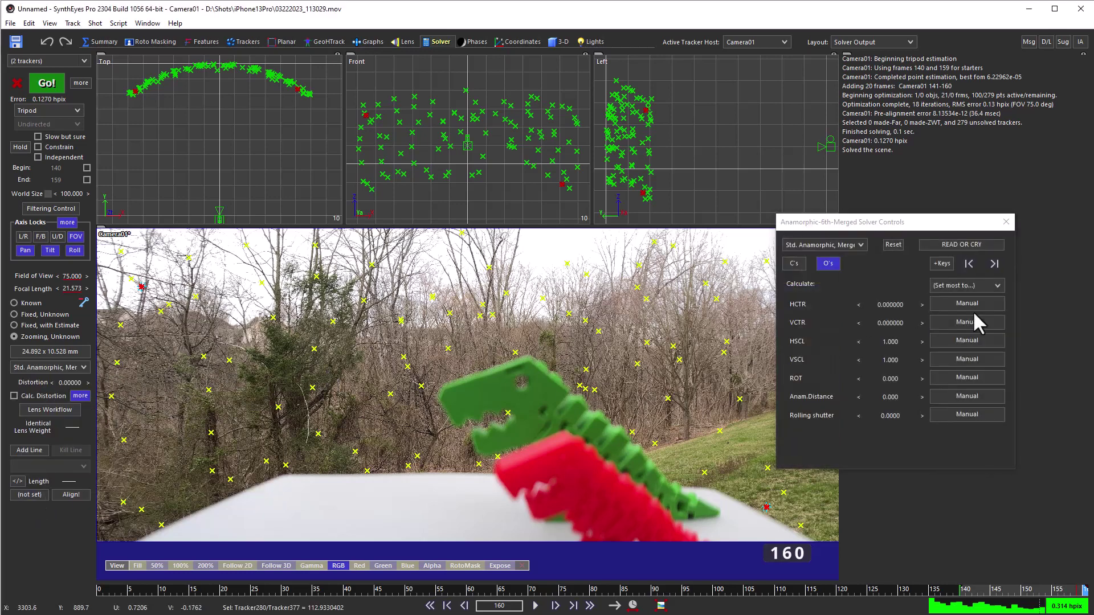
left_click(940, 358)
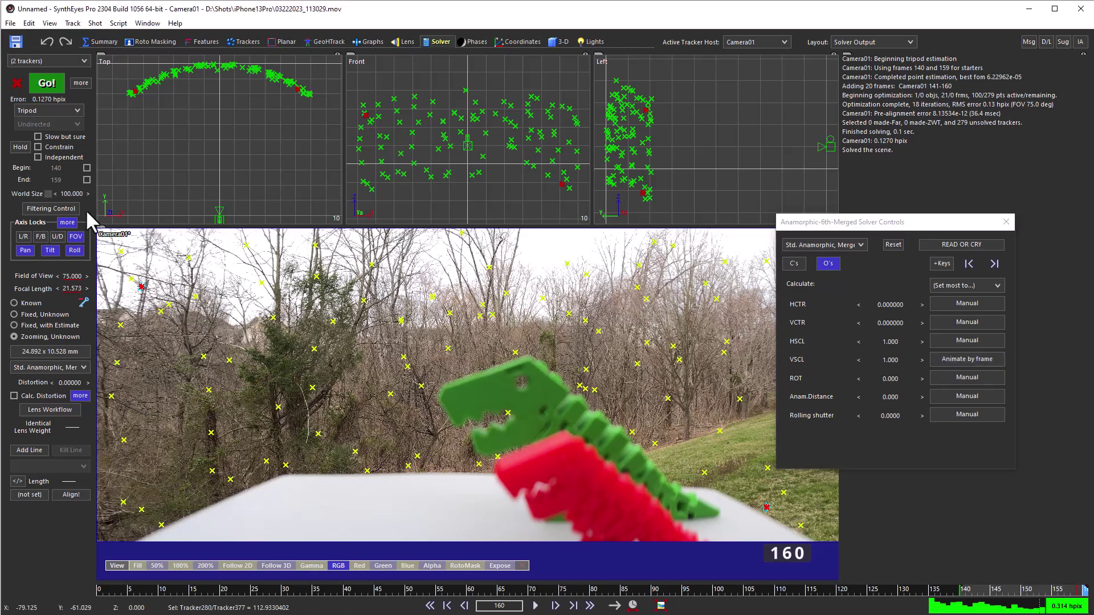
Enable Constrain and re-solve in Refine Tripod mode.
left_click(40, 147)
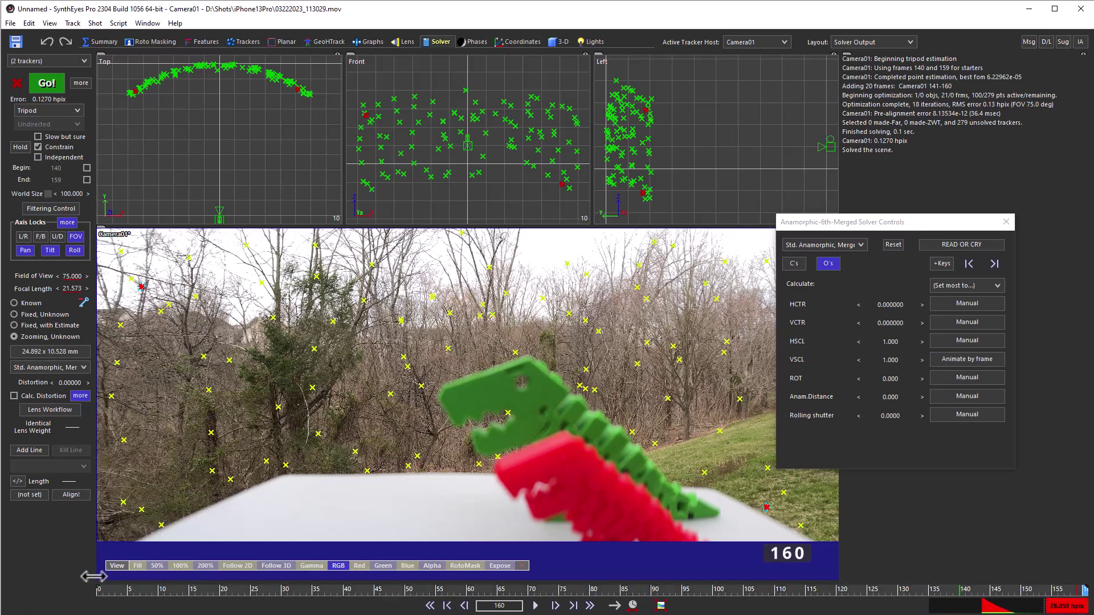
left_click(36, 111)
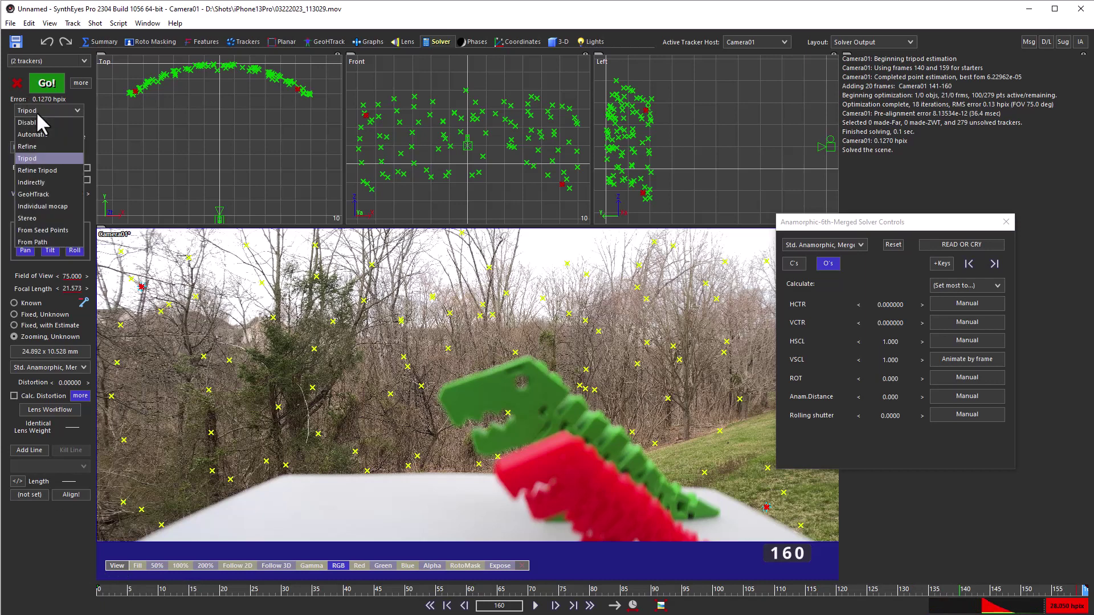
left_click(34, 170)
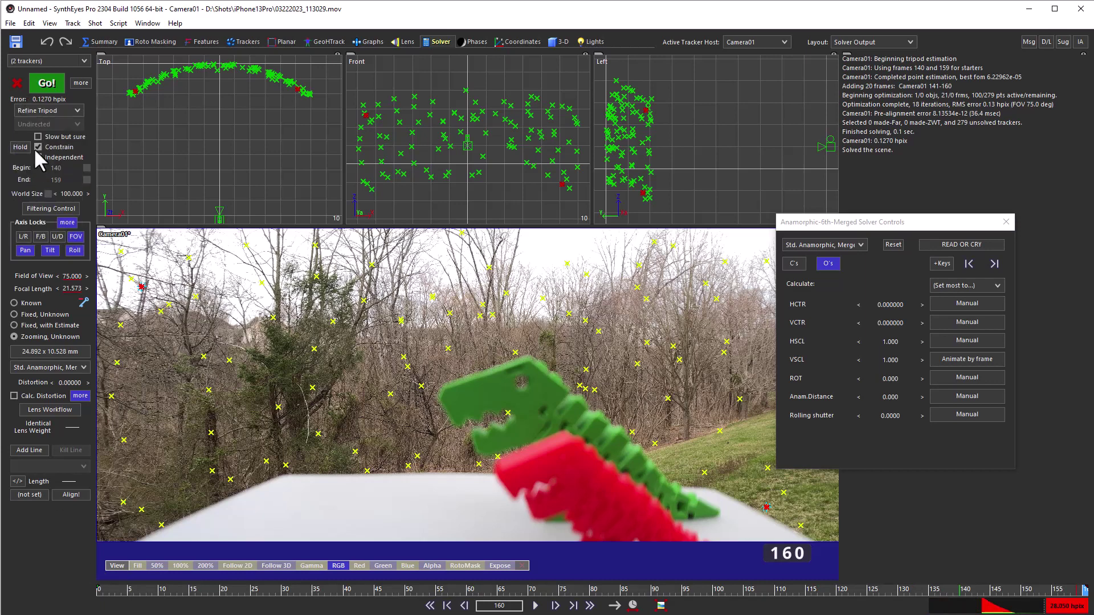
left_click(43, 86)
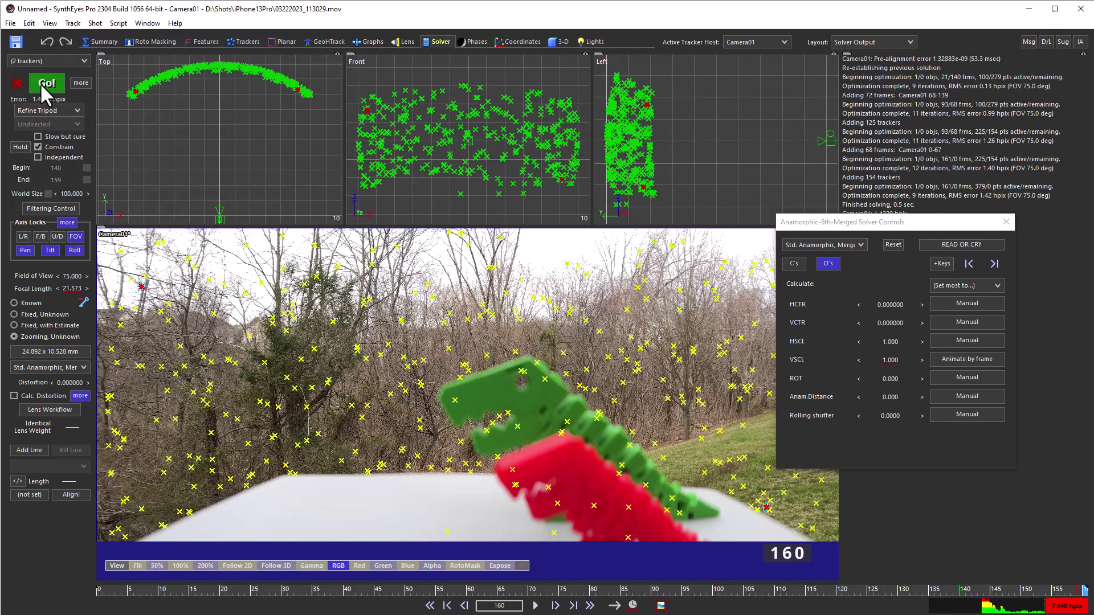
Graph only Camera01's solved FOV and Lens Distortion VSCL curves, with VSCL fitted to the graph.
left_click(370, 40)
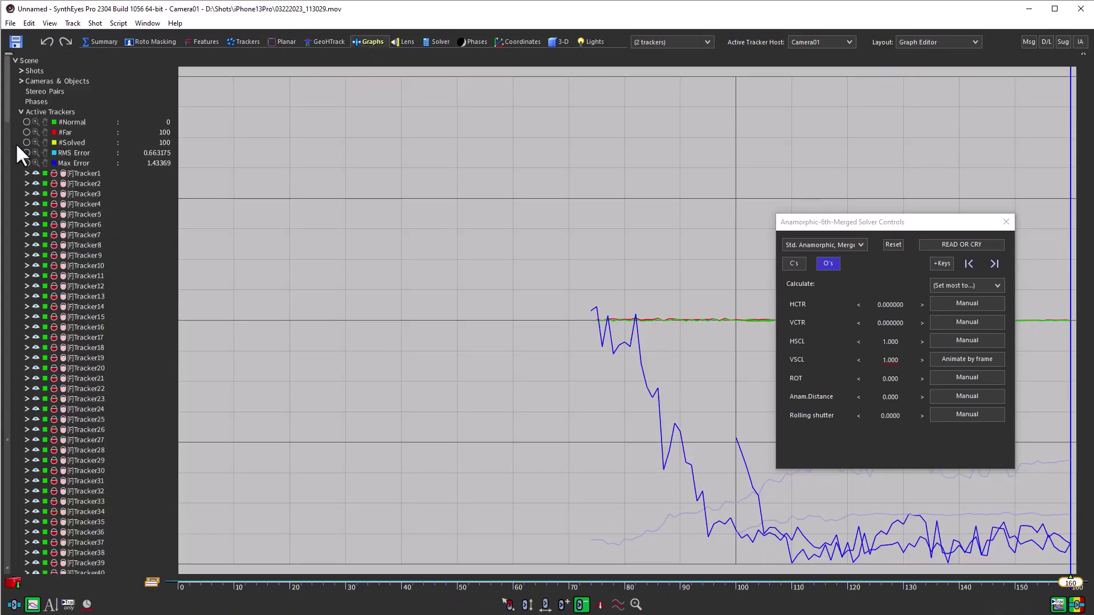
left_click(22, 112)
left_click(20, 81)
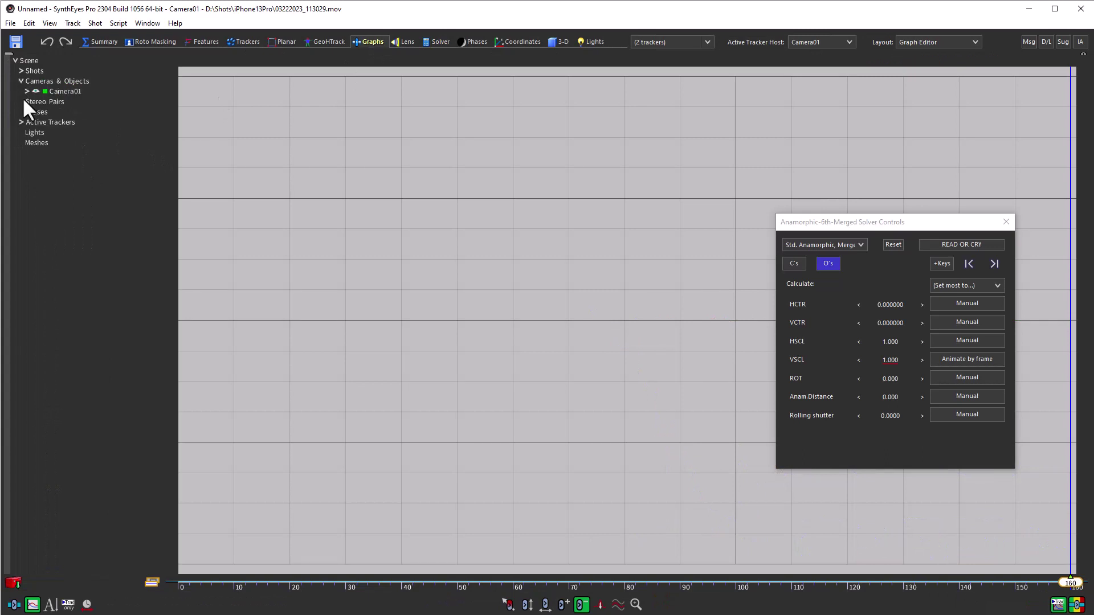
left_click(27, 91)
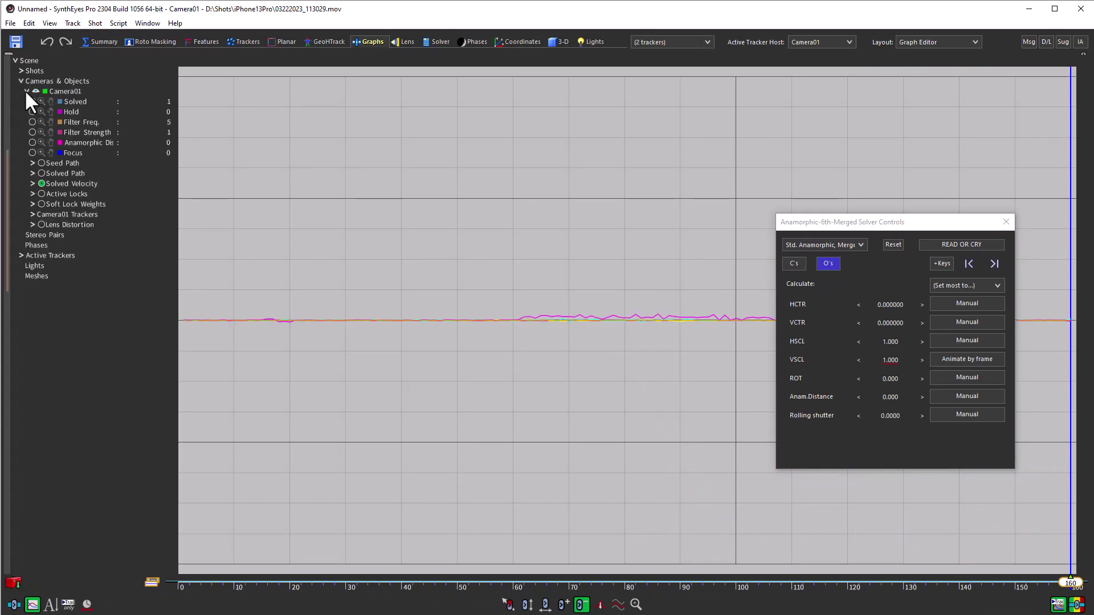
left_click(41, 183)
left_click(32, 173)
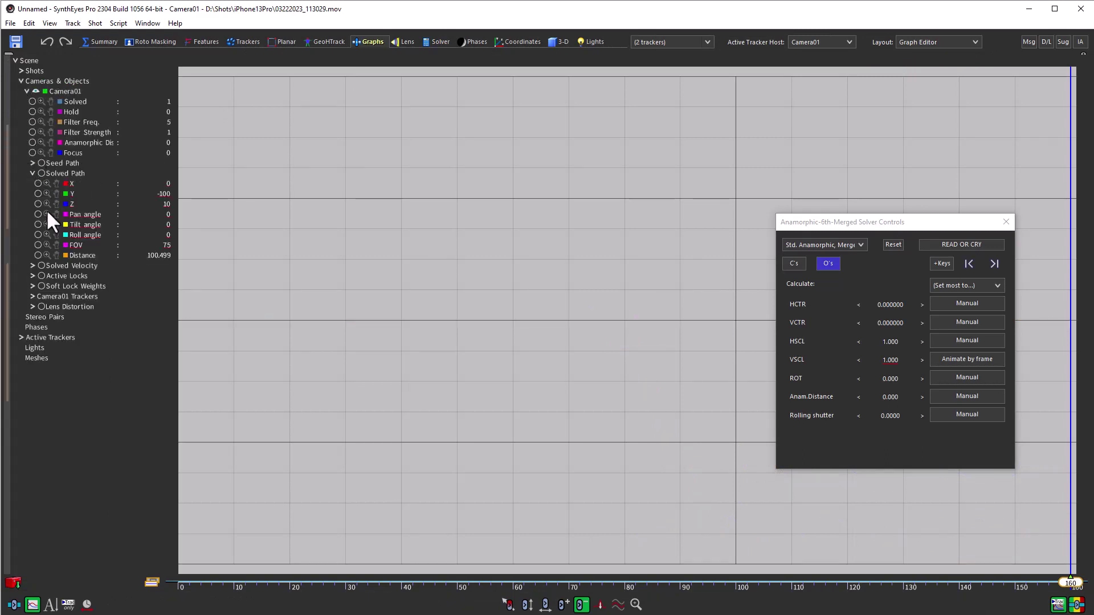
left_click(37, 245)
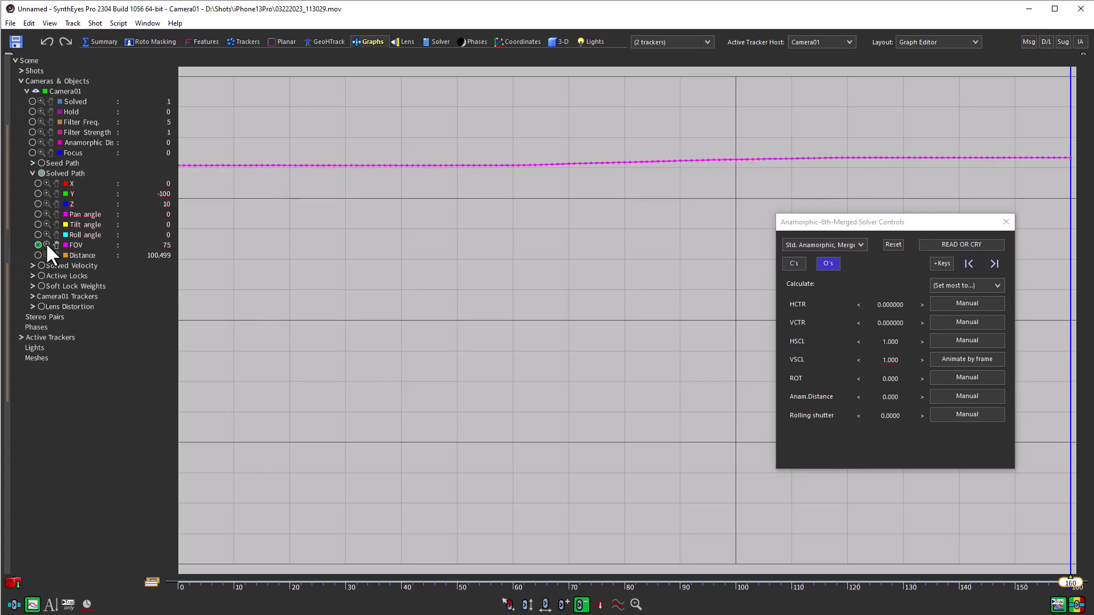
left_click(33, 307)
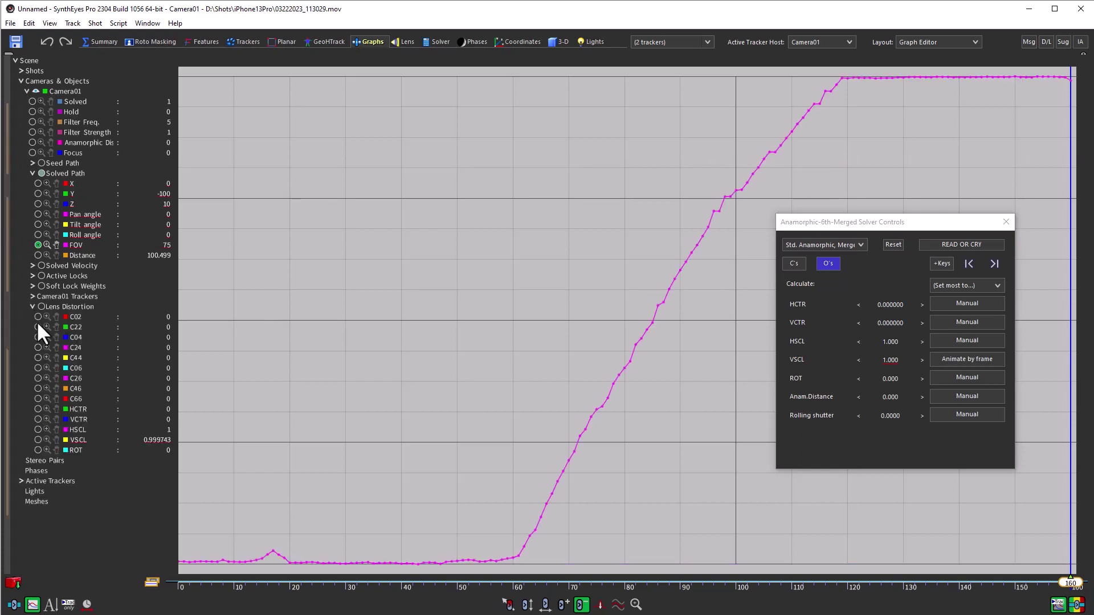
left_click(37, 439)
left_click(47, 439)
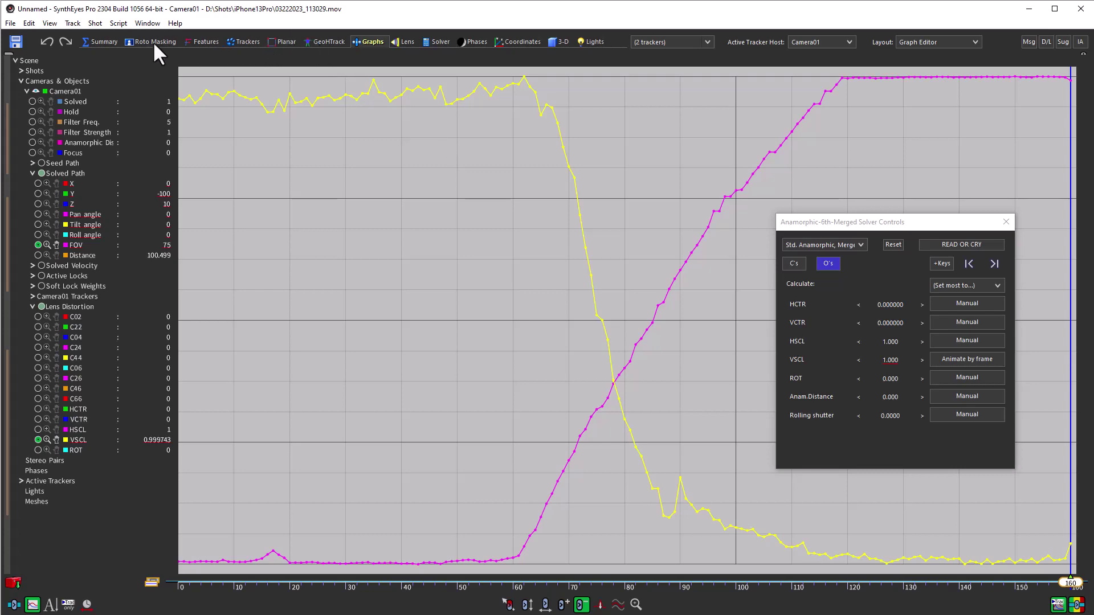
Show the Trackers room in Camera & Graphs layout, closing the anamorphic solver controls and camera channels.
left_click(66, 20)
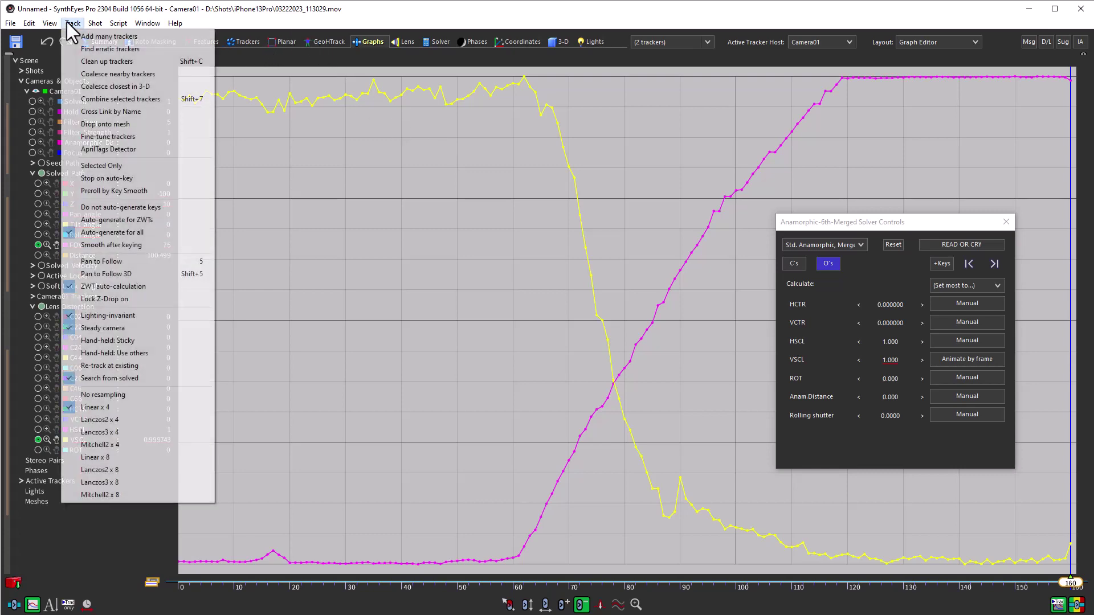
left_click(86, 29)
left_click(243, 42)
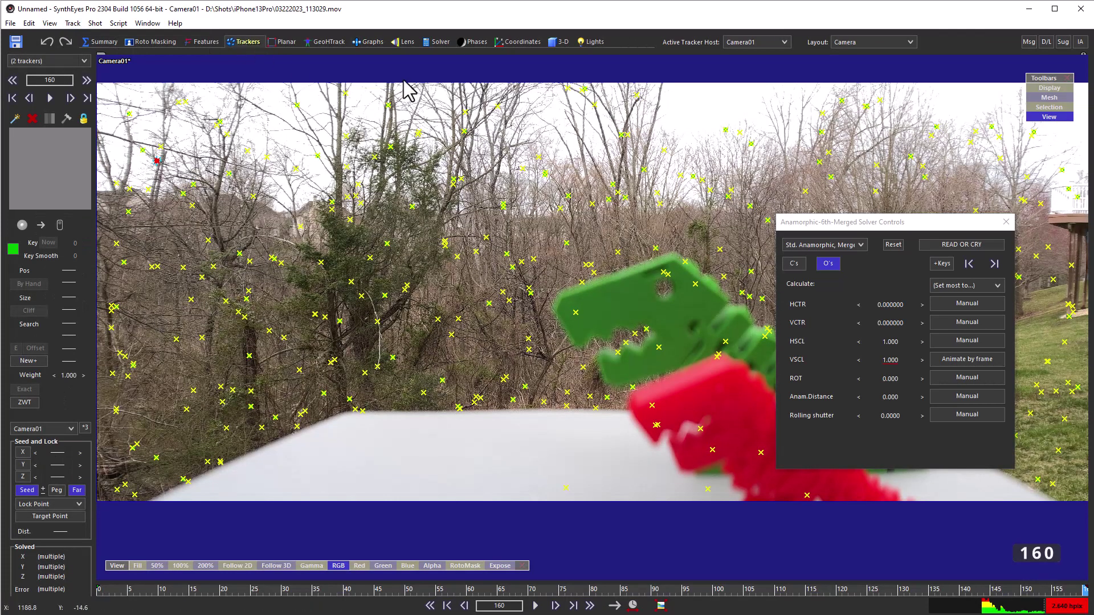
left_click(849, 45)
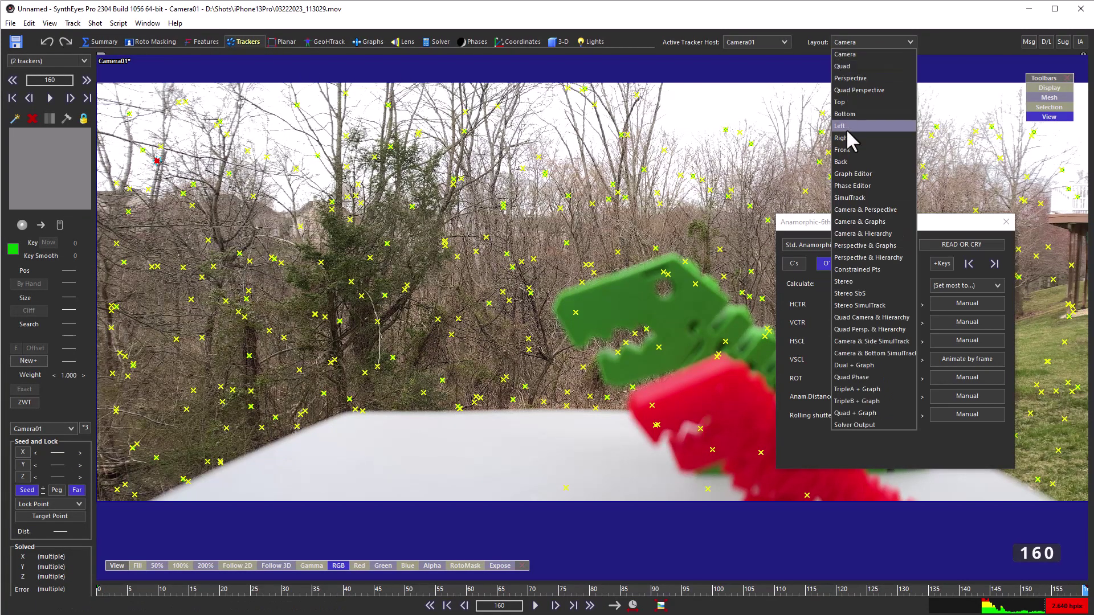
left_click(858, 222)
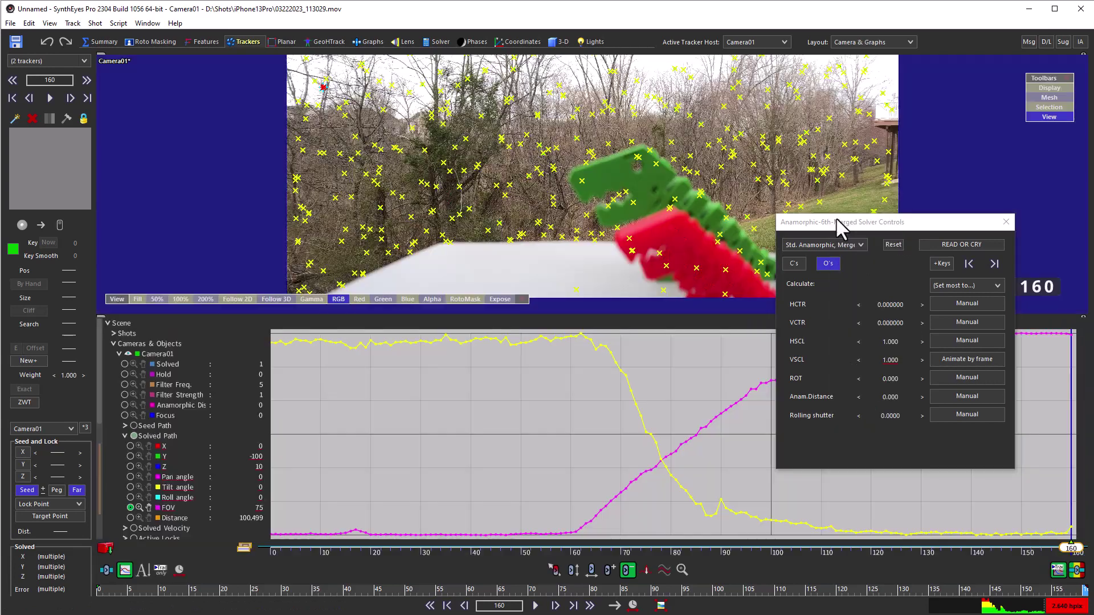
left_click(1005, 223)
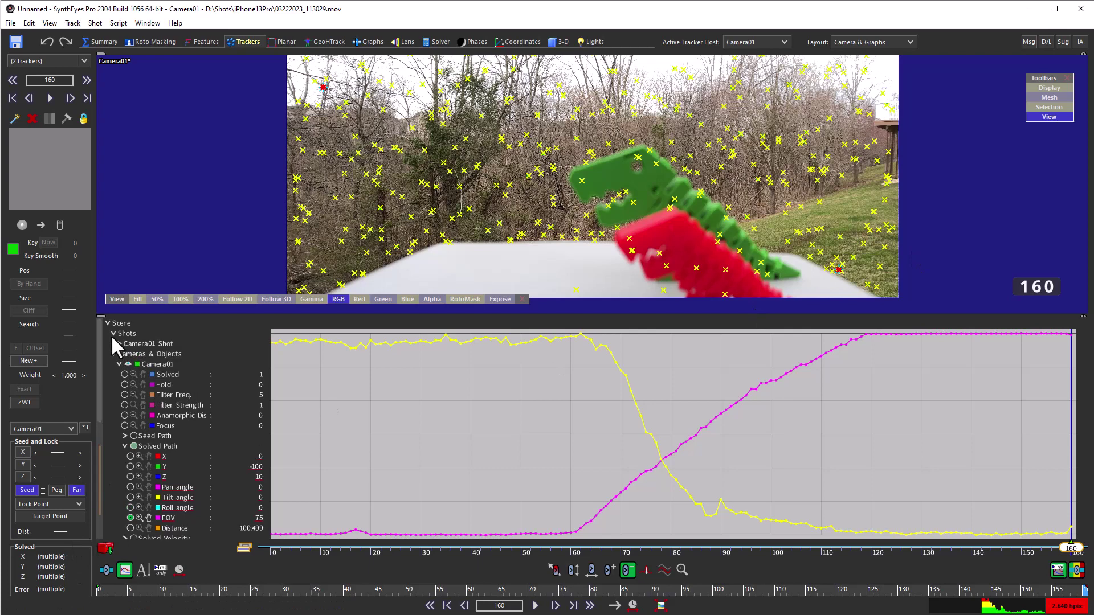
left_click(114, 344)
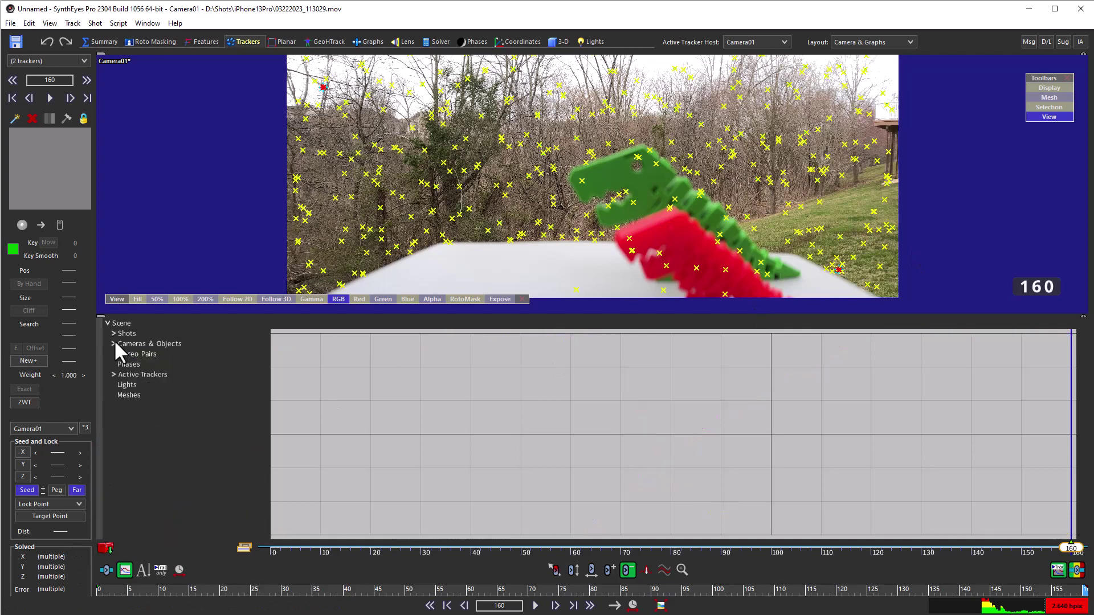
Fit Tracker1's Error curve to the graph and select all trackers.
left_click(114, 373)
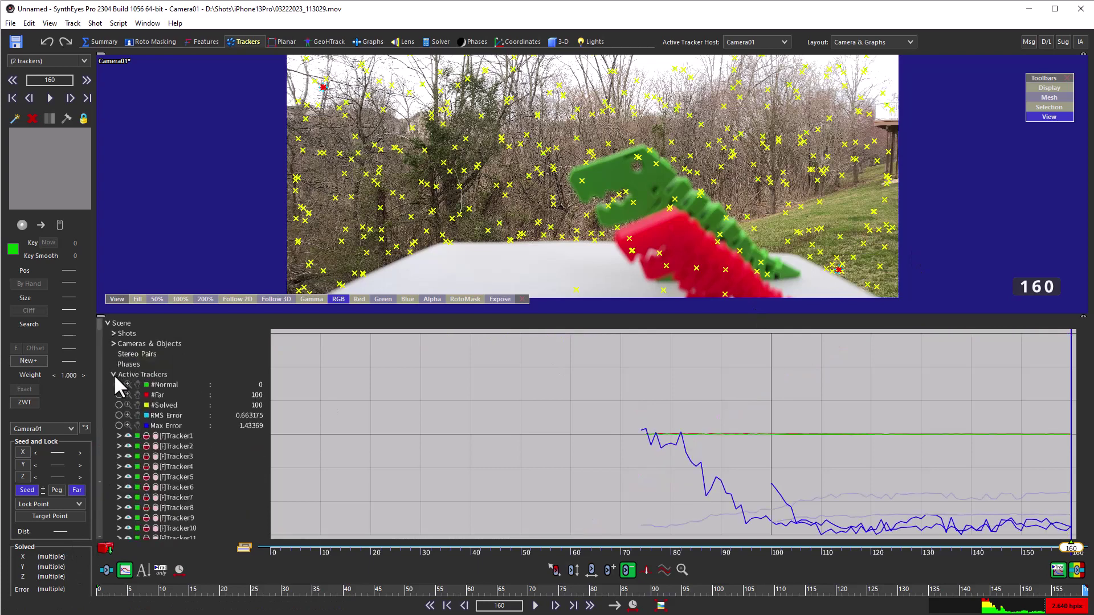
left_click(119, 437)
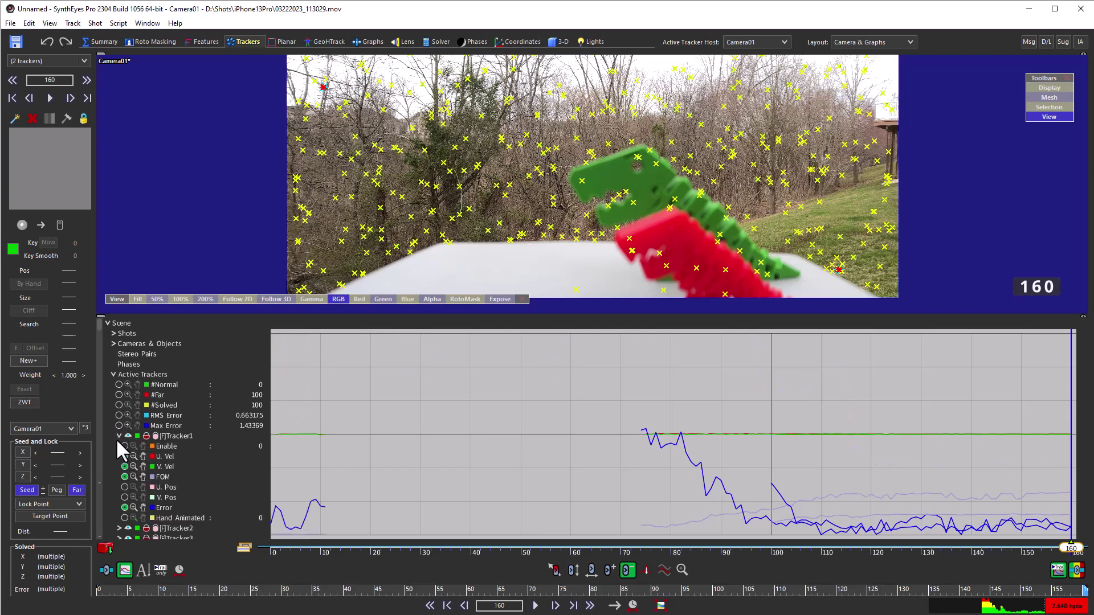
left_click(133, 507)
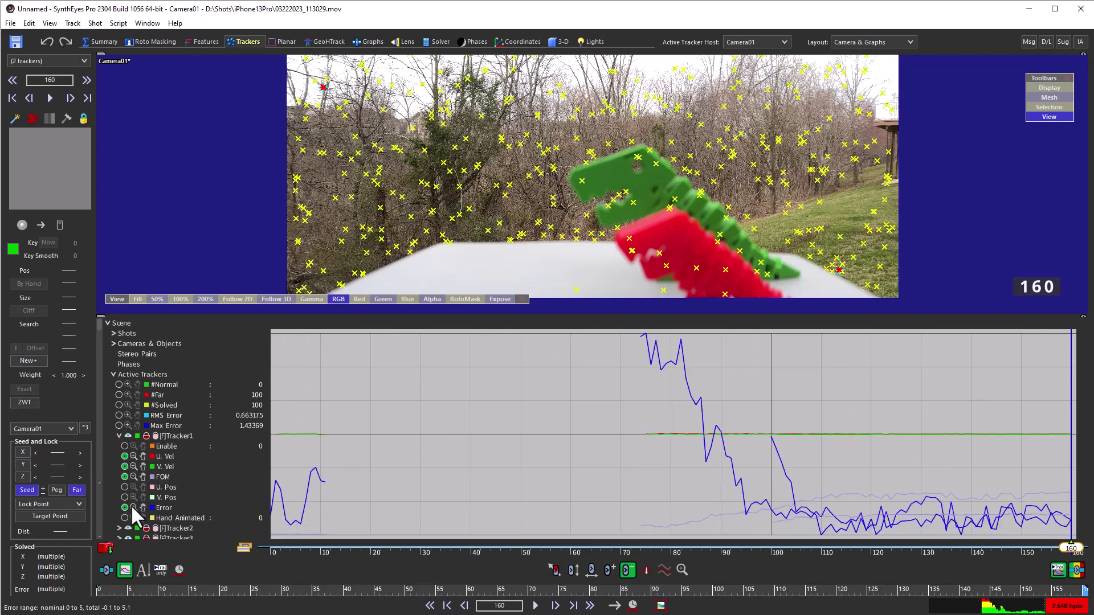
key("ctrl+a")
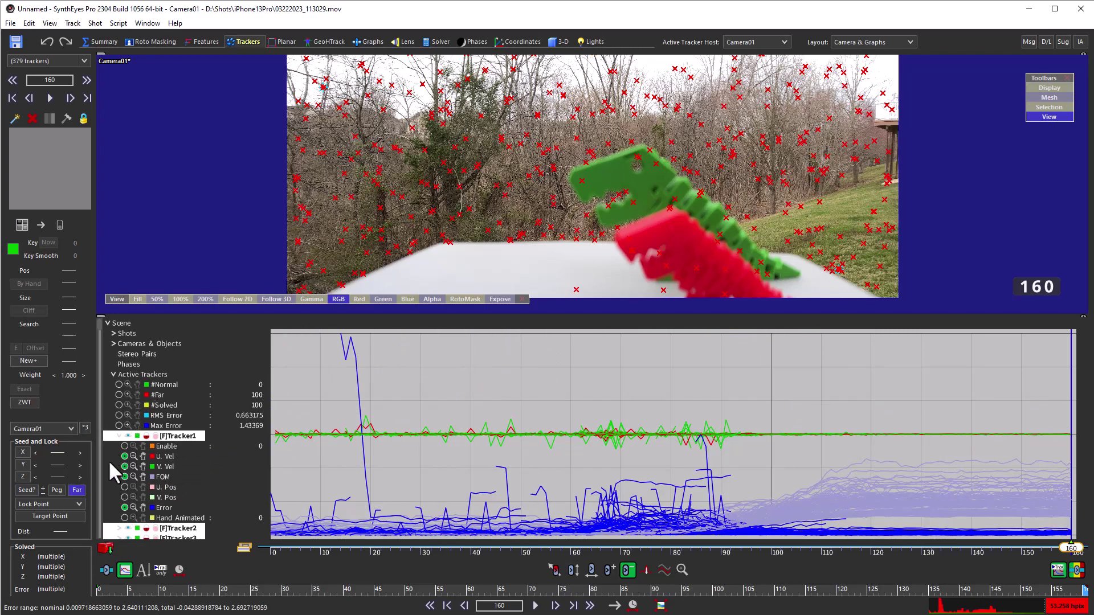
left_click(118, 435)
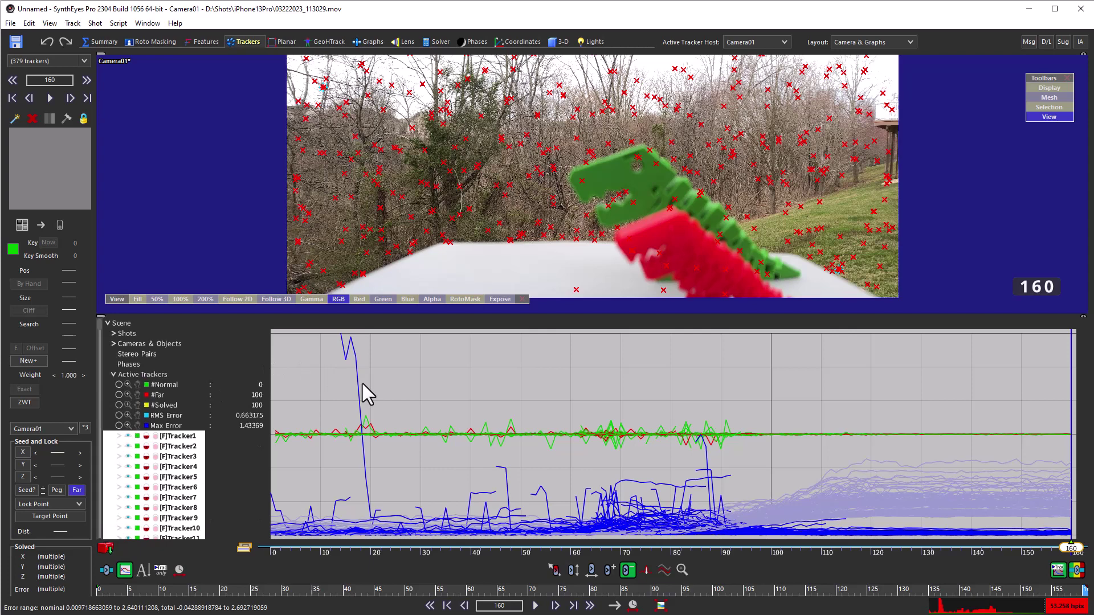
Delete Tracker127, the tracker with the large error spike.
left_click(664, 570)
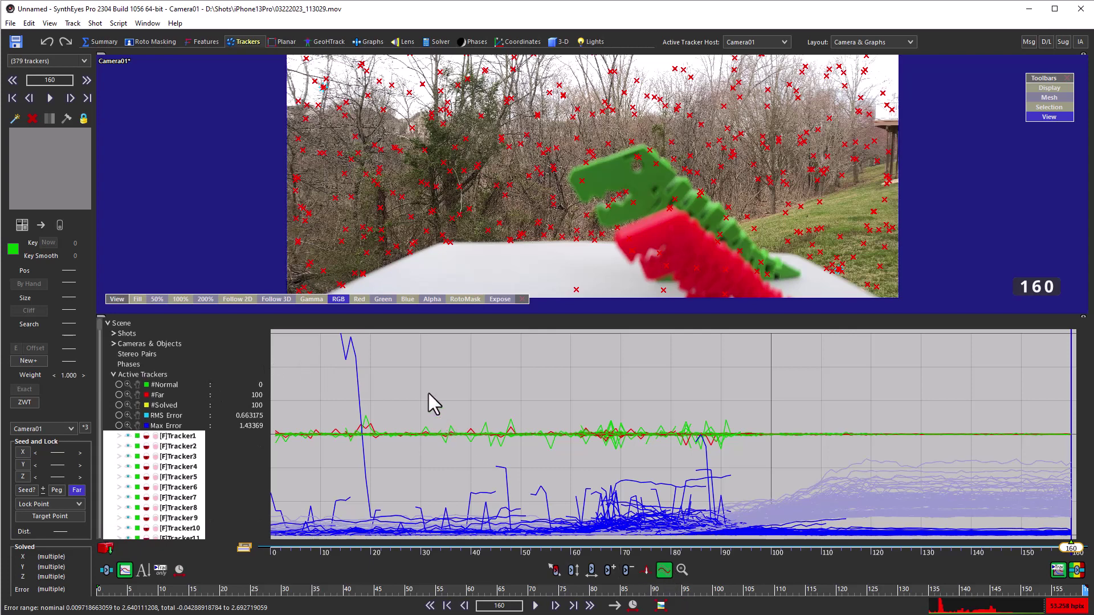
left_click(358, 380)
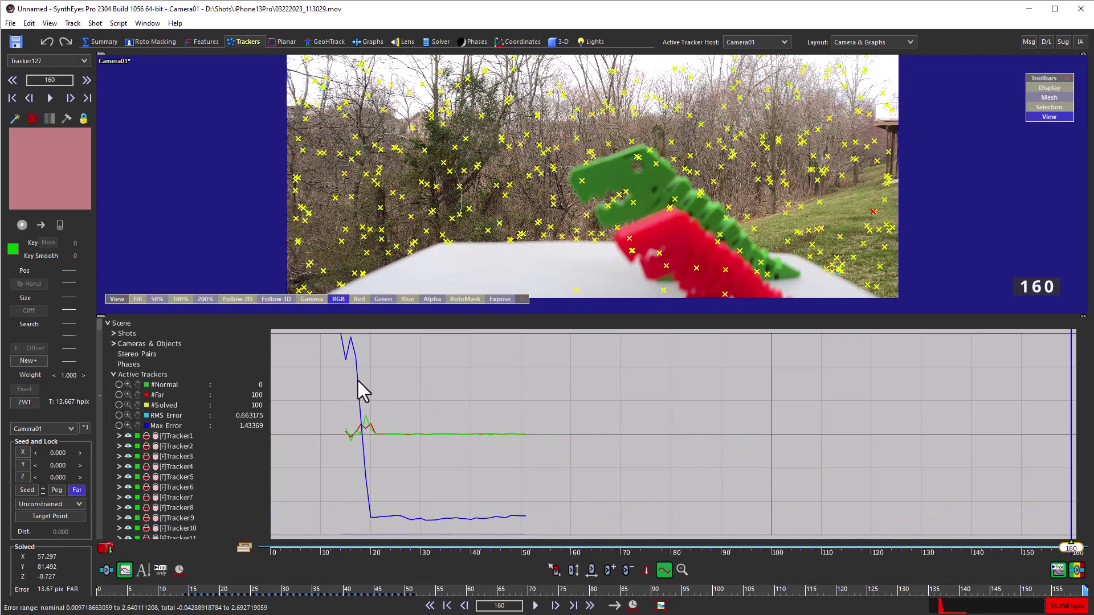
right_click(357, 381)
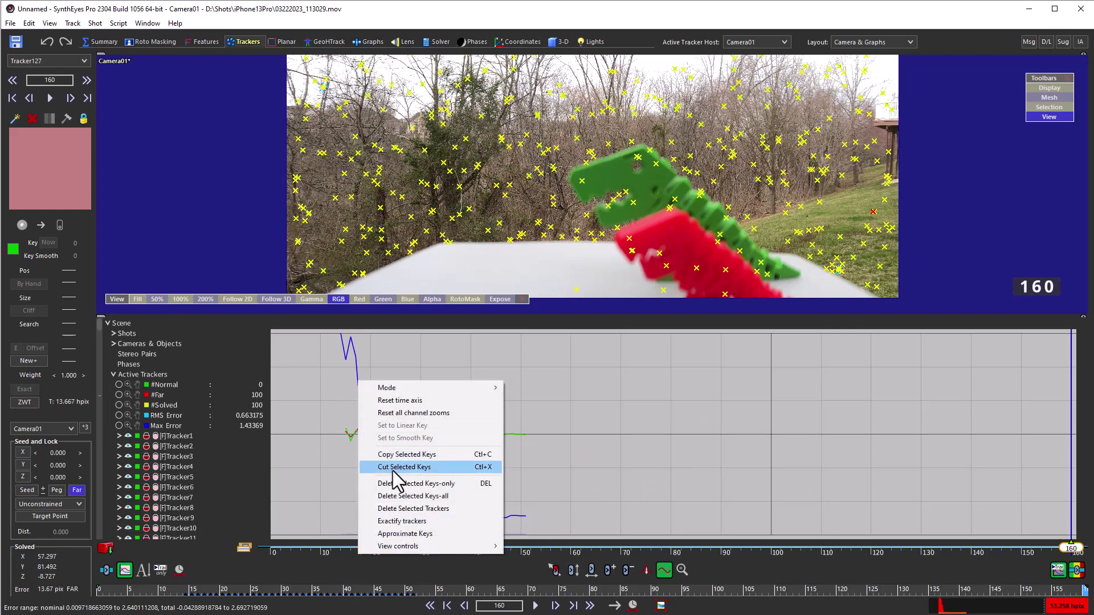
left_click(396, 508)
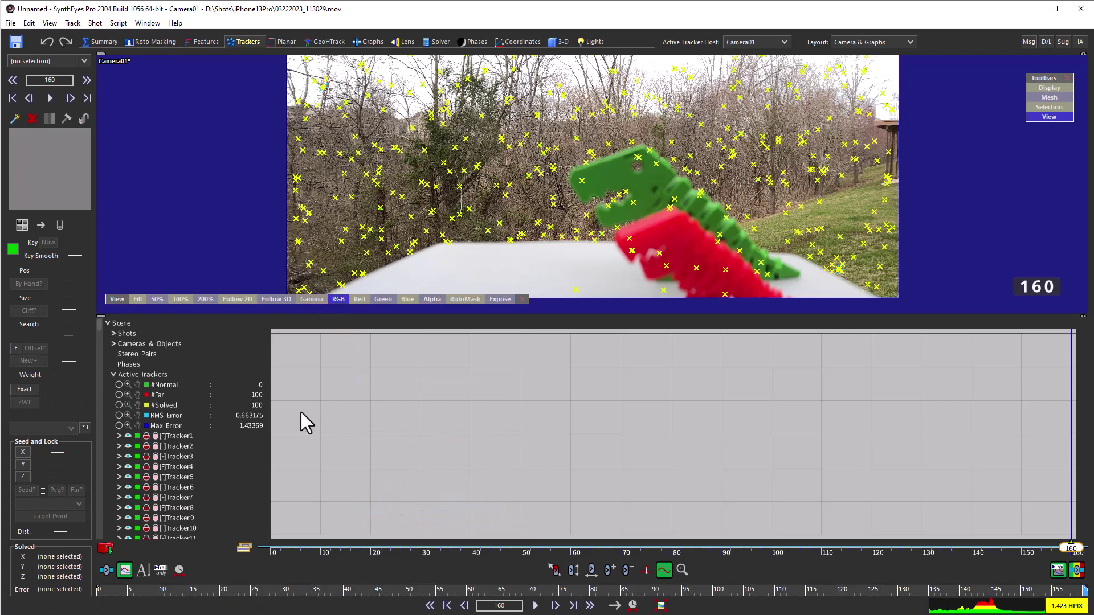
Show the Max Error curve fitted to the graph, then hide it again.
left_click(119, 426)
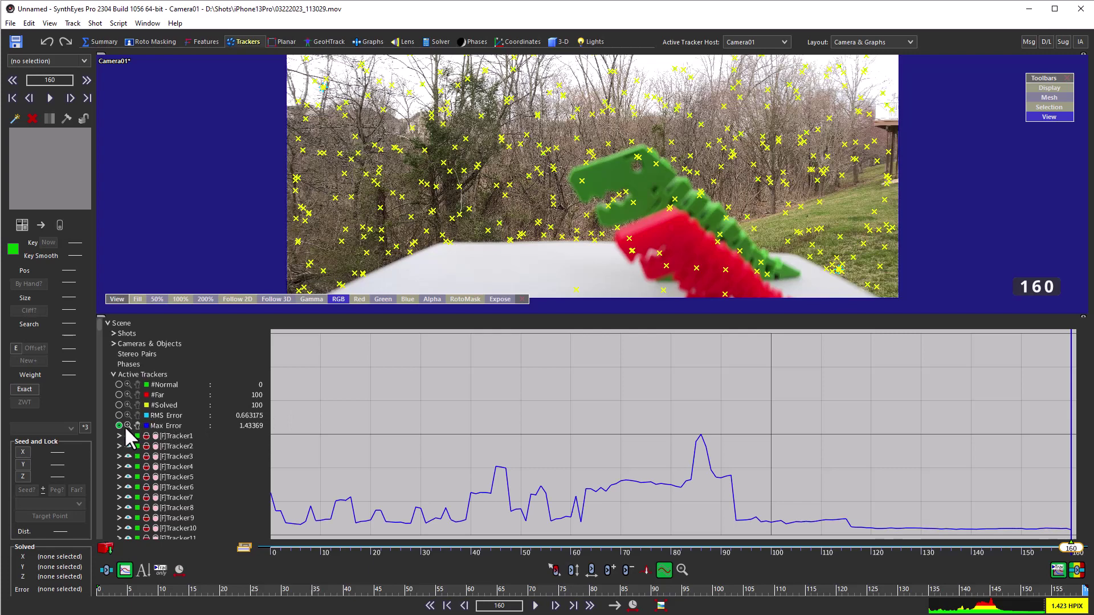
left_click(127, 424)
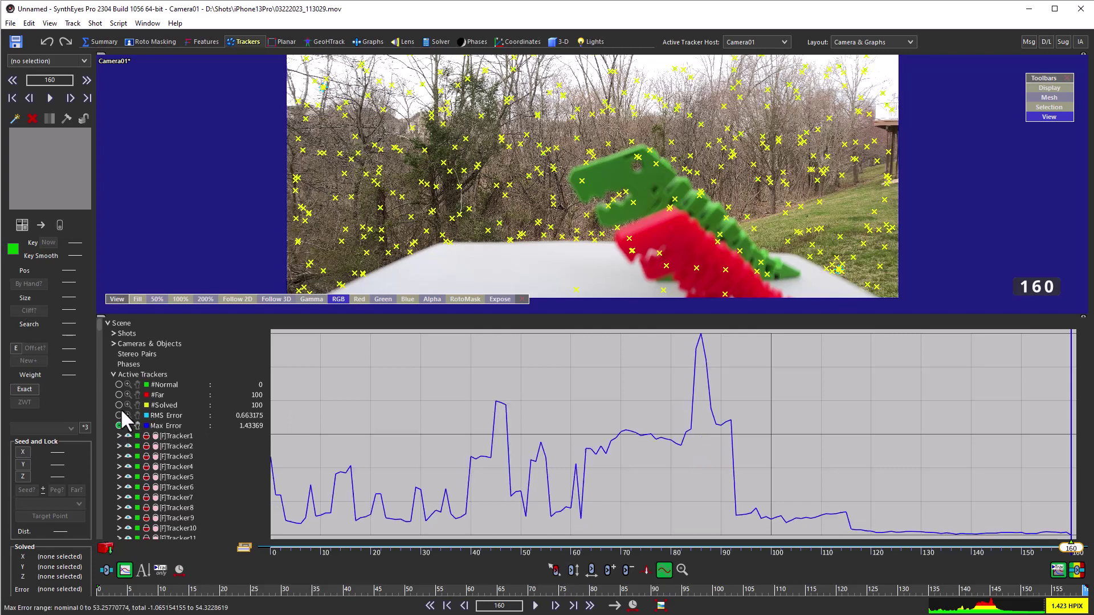
left_click(119, 426)
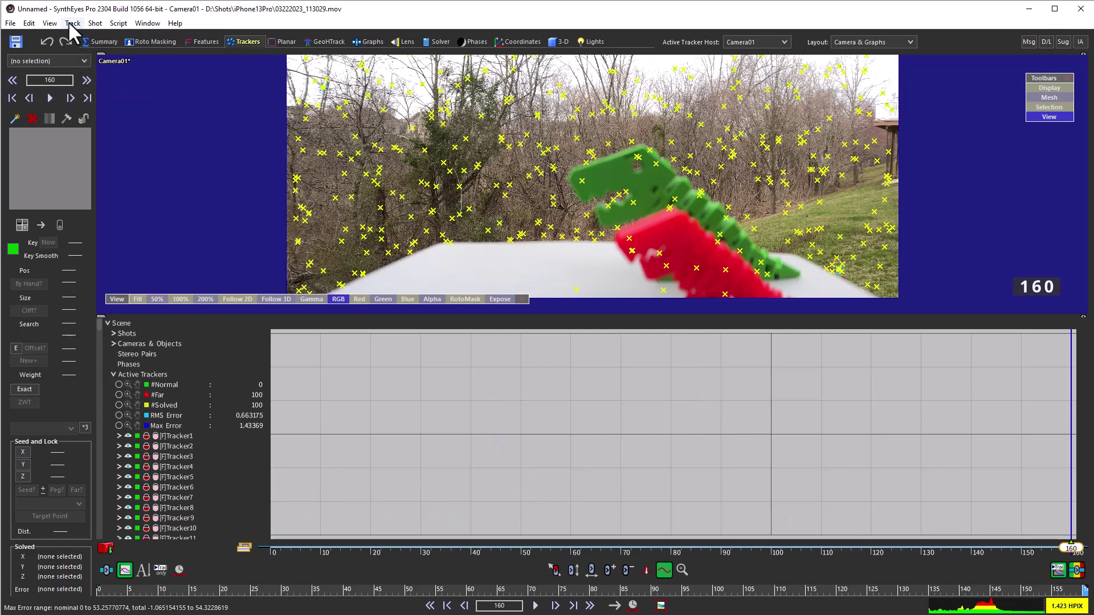
Clean up all trackers with hpix bad frames at 7.650 and unsolved threshold about 2.3.
key("ctrl+a")
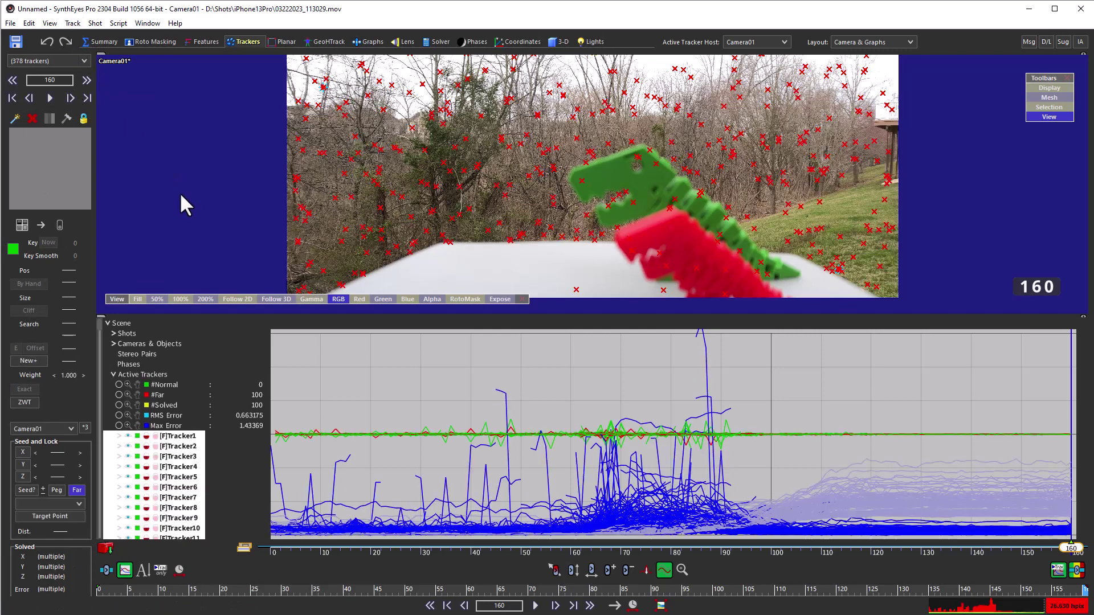
left_click(73, 23)
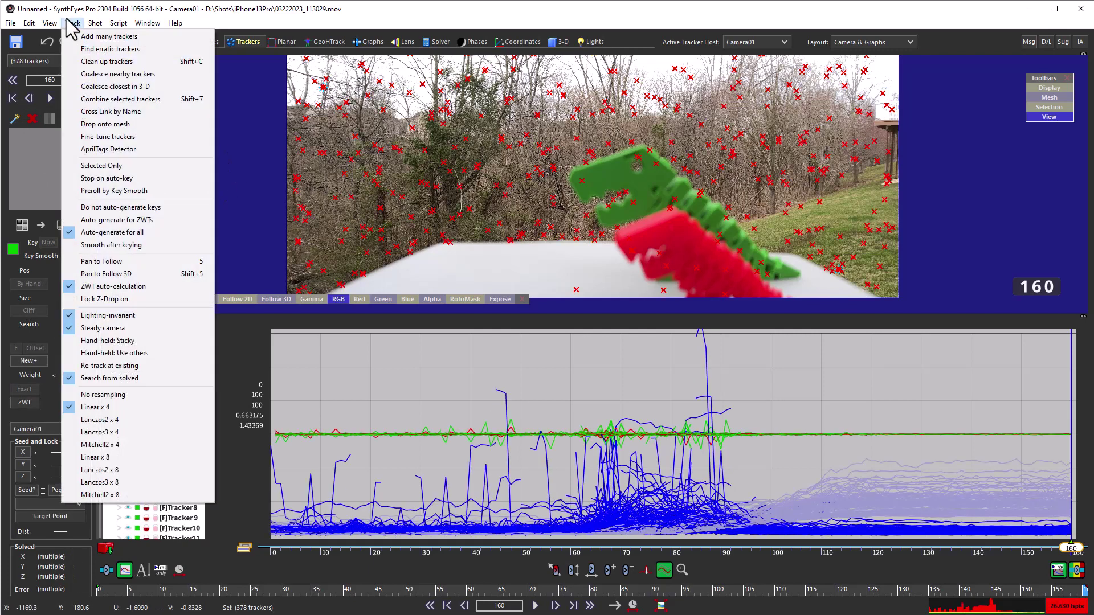
left_click(89, 61)
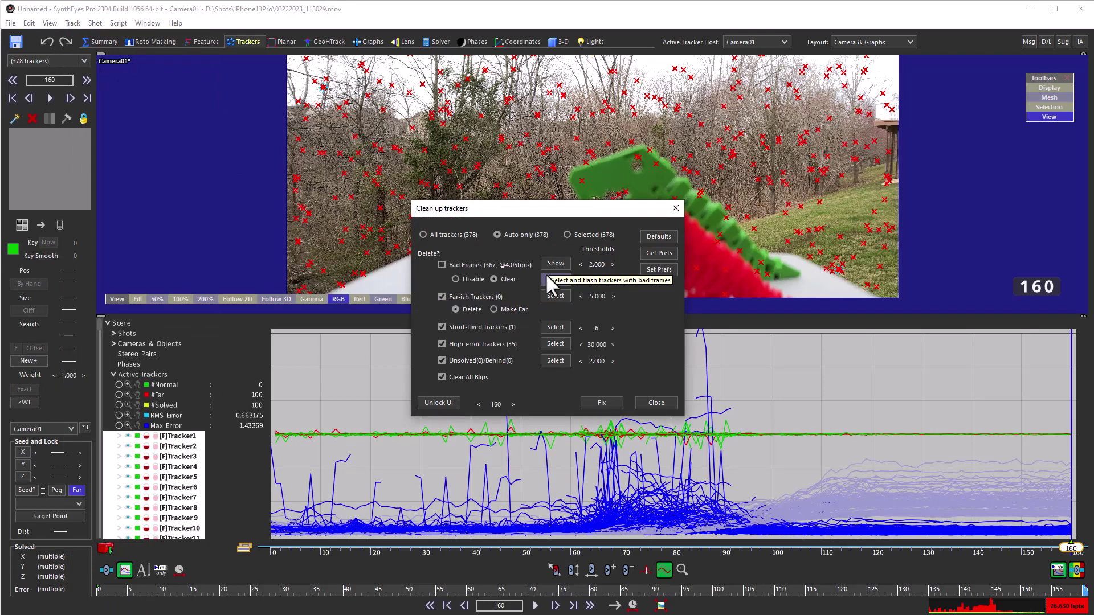
left_click(604, 279)
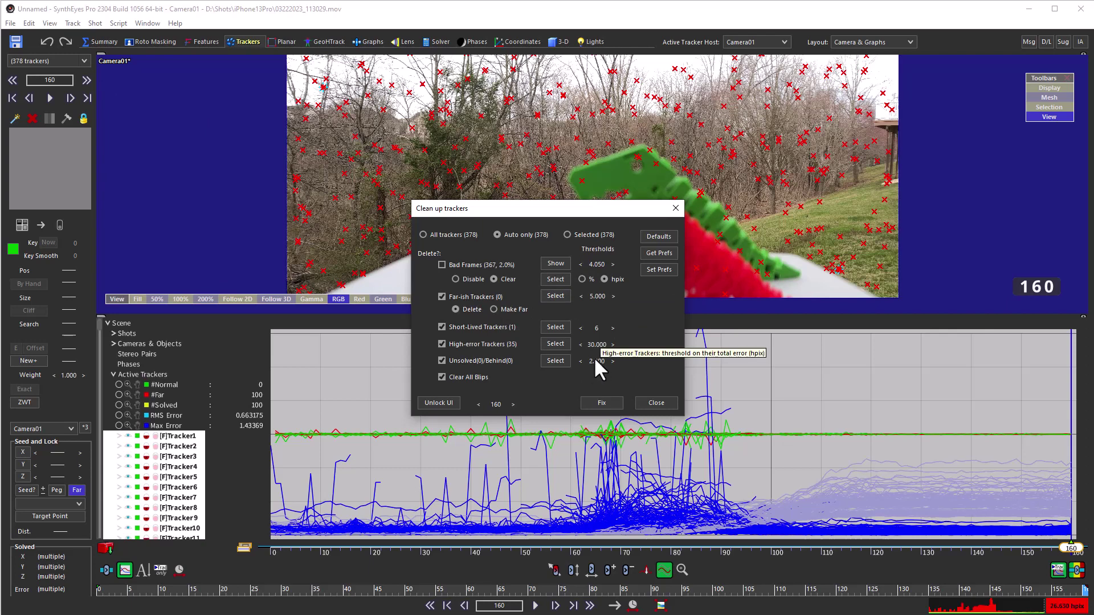
left_click(556, 345)
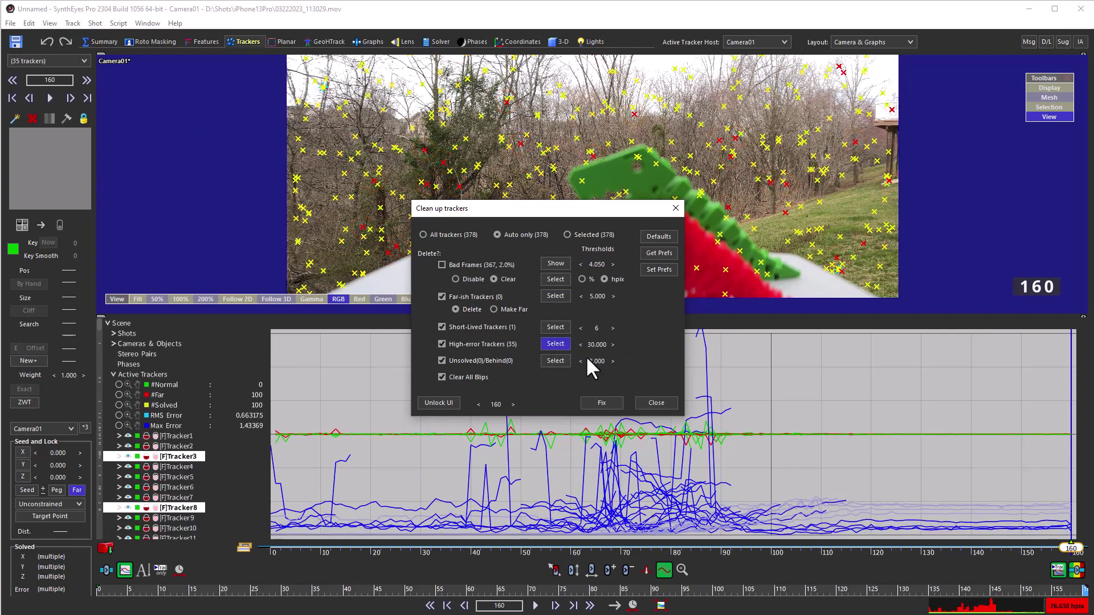
left_click_drag(592, 355, 596, 360)
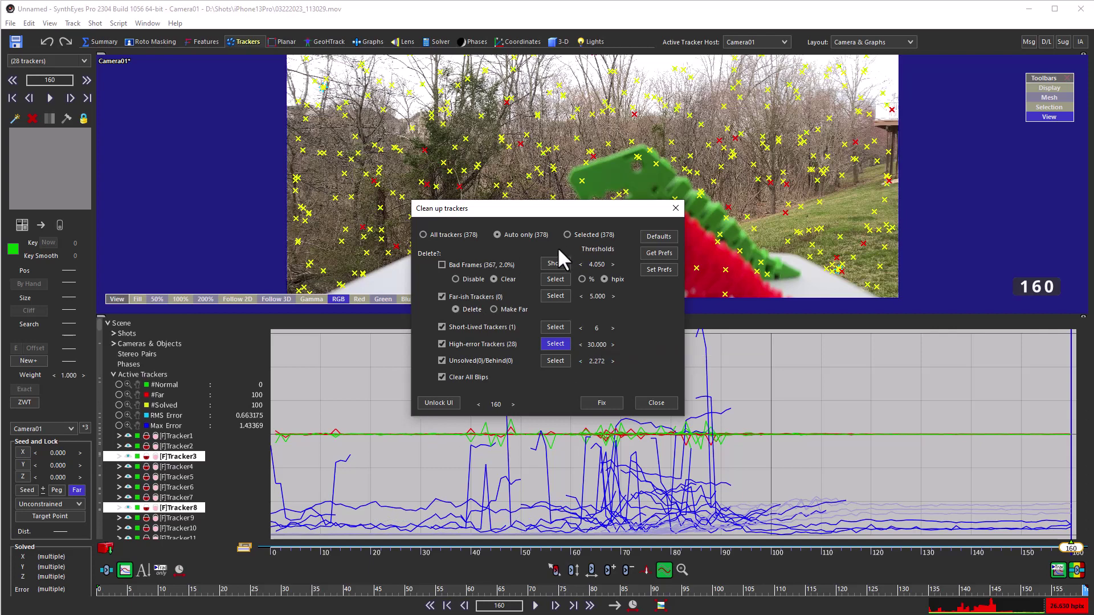
left_click(442, 265)
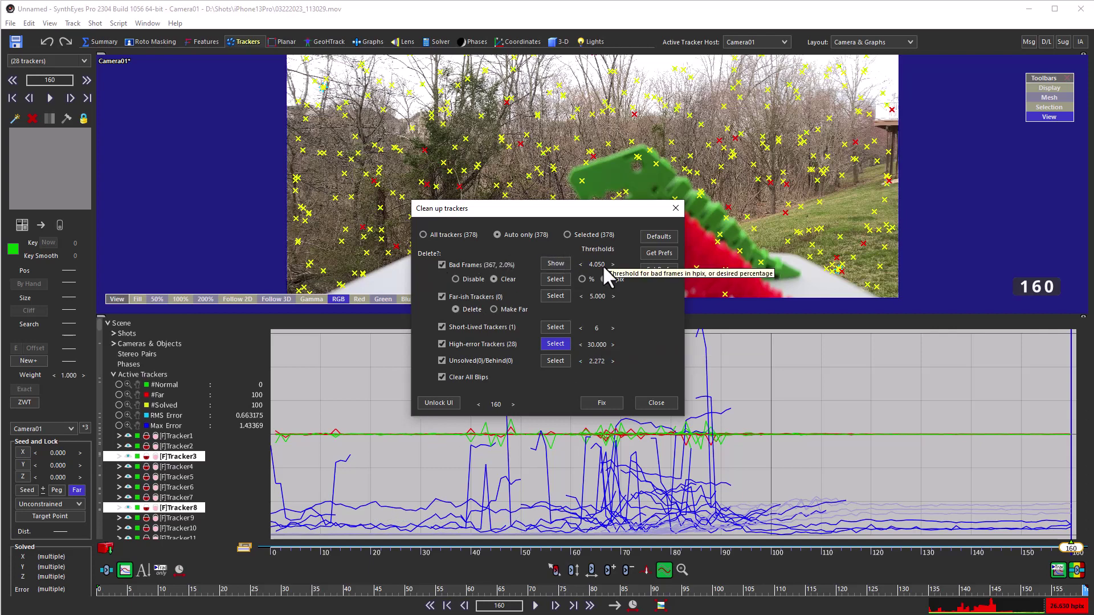
left_click_drag(603, 264, 597, 264)
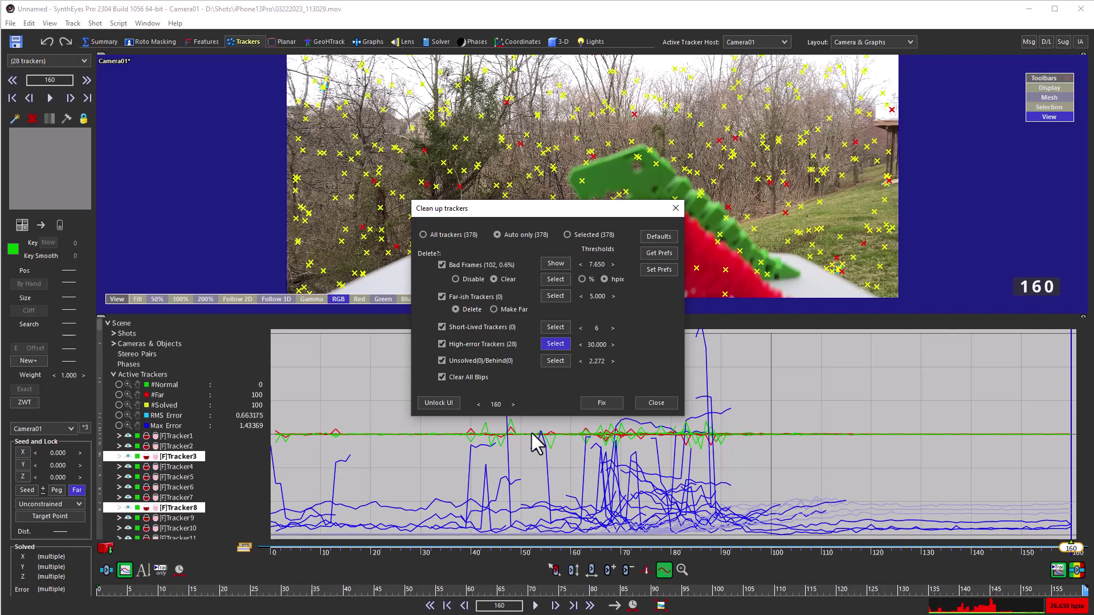
left_click(592, 402)
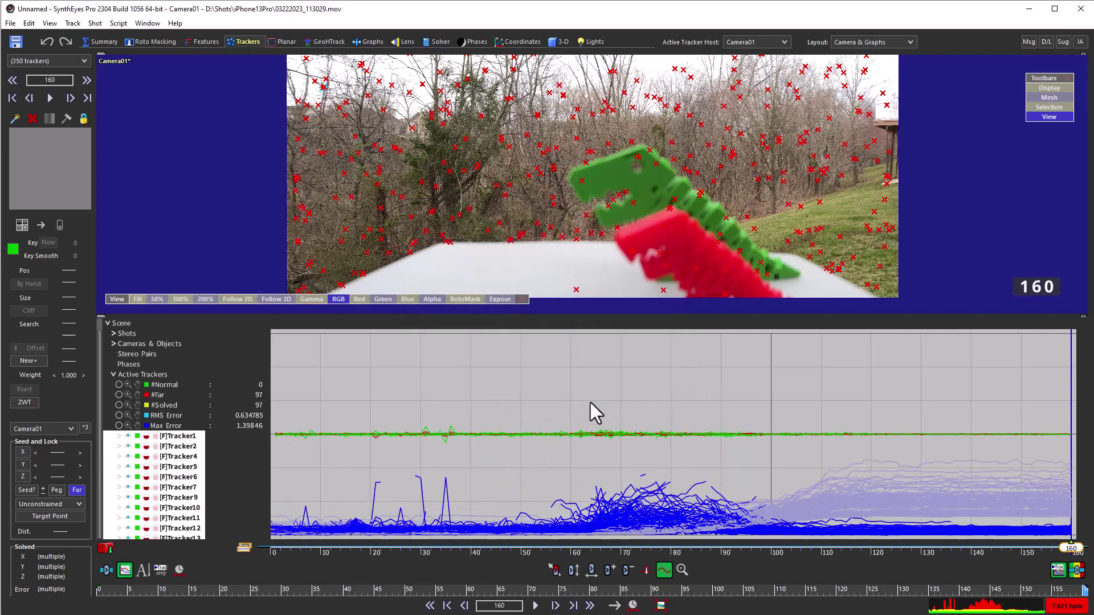
Re-solve the camera with the cleaned trackers, reaching 0.8804 hpix error.
left_click(439, 41)
left_click(45, 82)
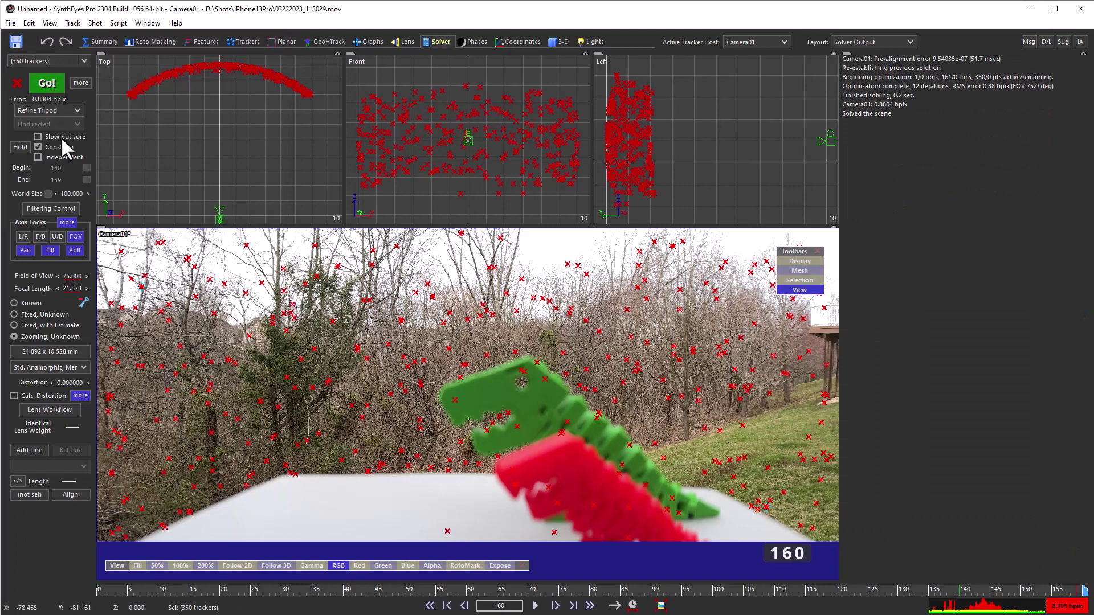
left_click(370, 42)
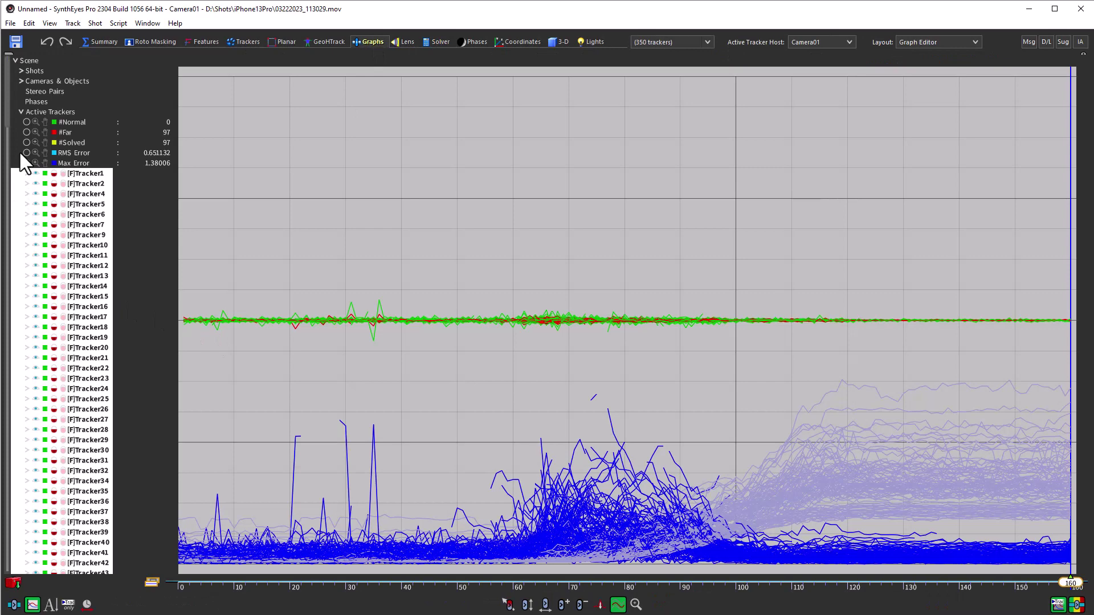
left_click(21, 112)
left_click(22, 81)
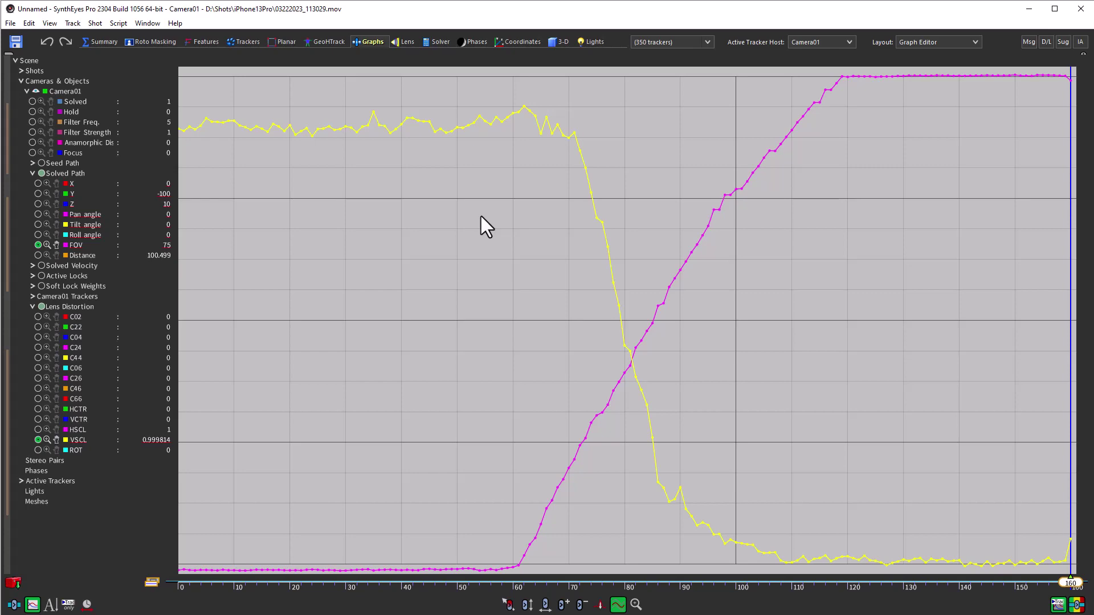
left_click(443, 42)
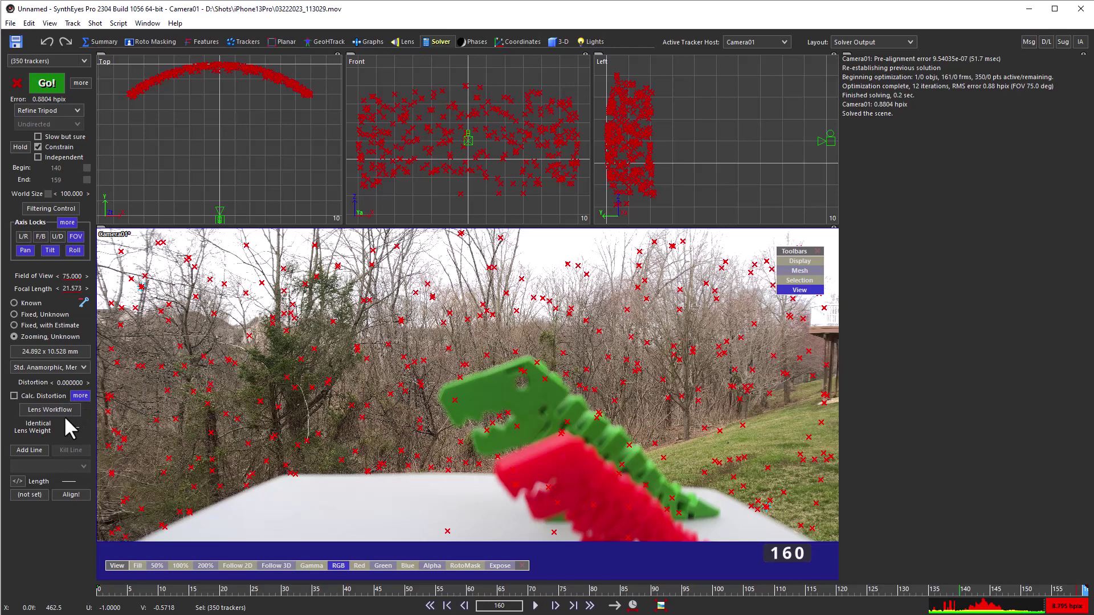
Set VSCL to animate at keys in the anamorphic solver controls, alongside the camera curves.
left_click(77, 398)
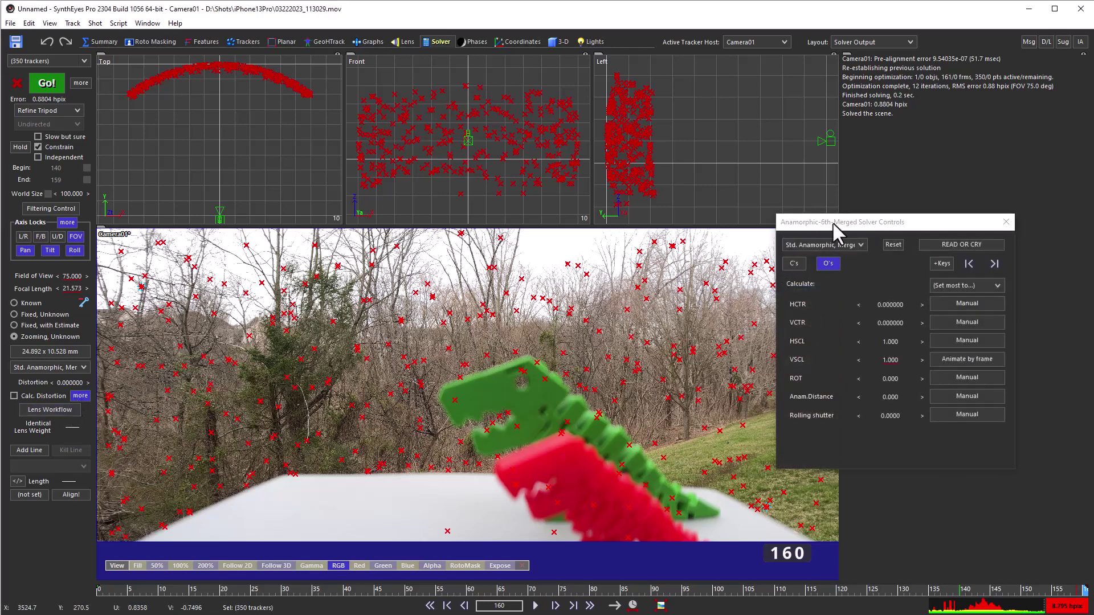
left_click_drag(832, 222, 892, 219)
left_click(1023, 354)
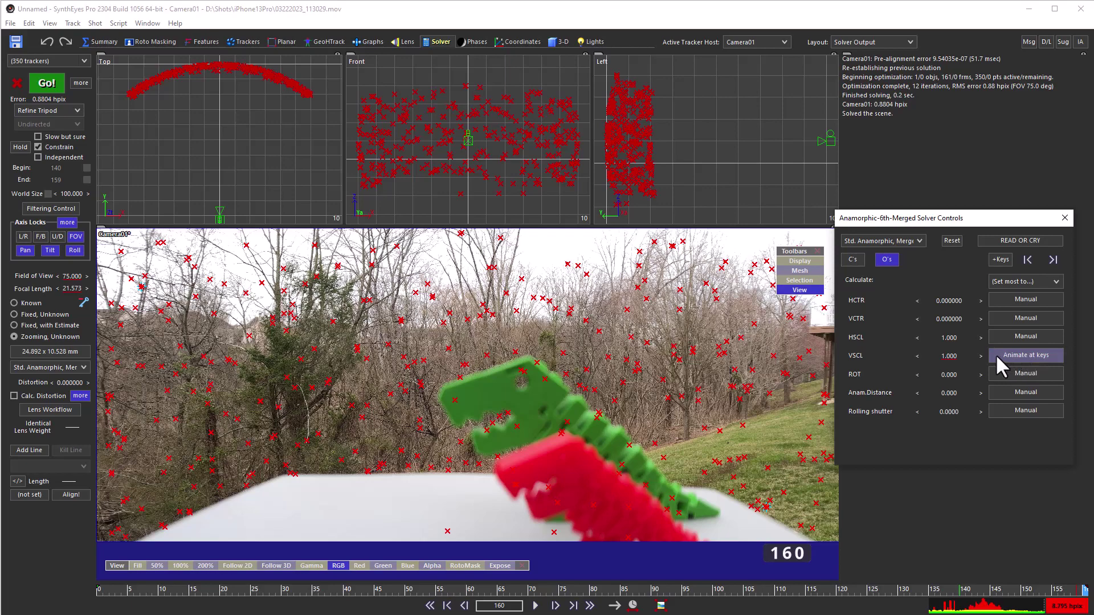
left_click(369, 42)
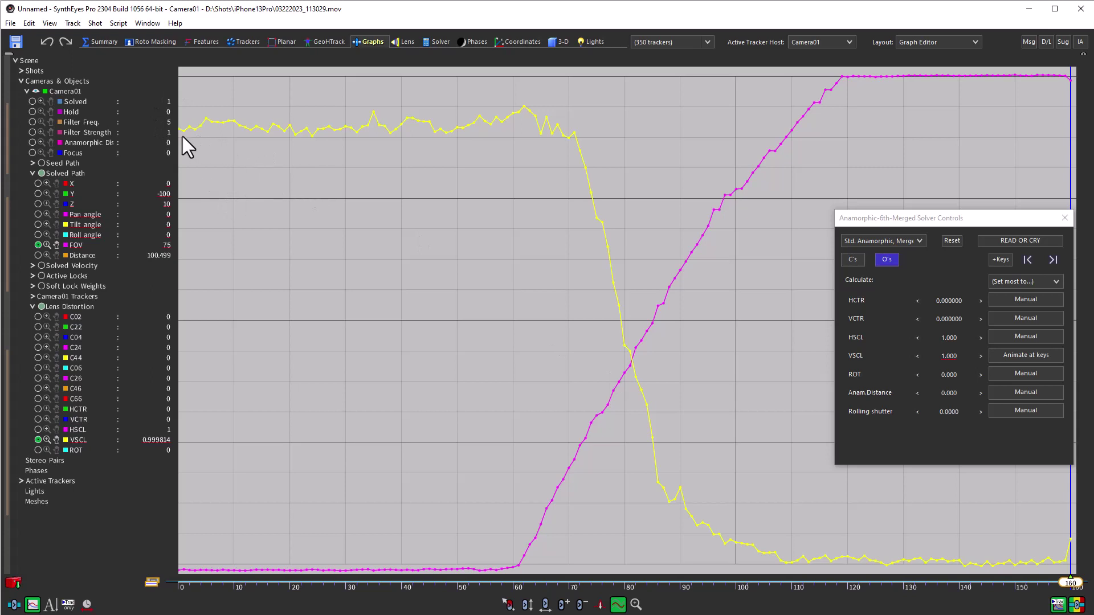
Delete the VSCL per-frame keys before frame 70, between frames 70–92, and between 141–160.
left_click(582, 604)
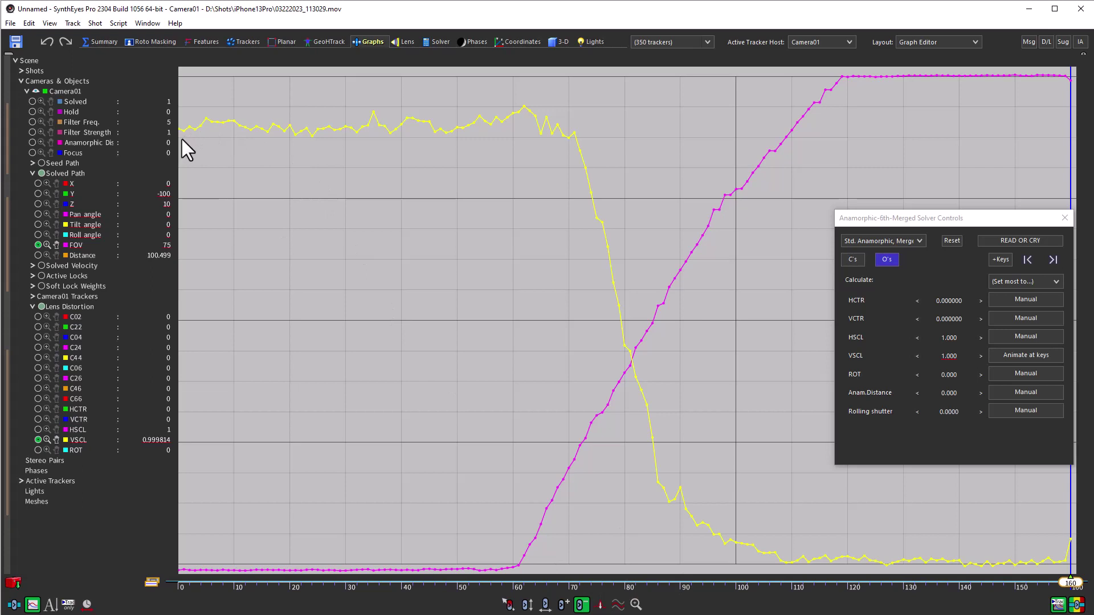
left_click_drag(183, 139, 572, 110)
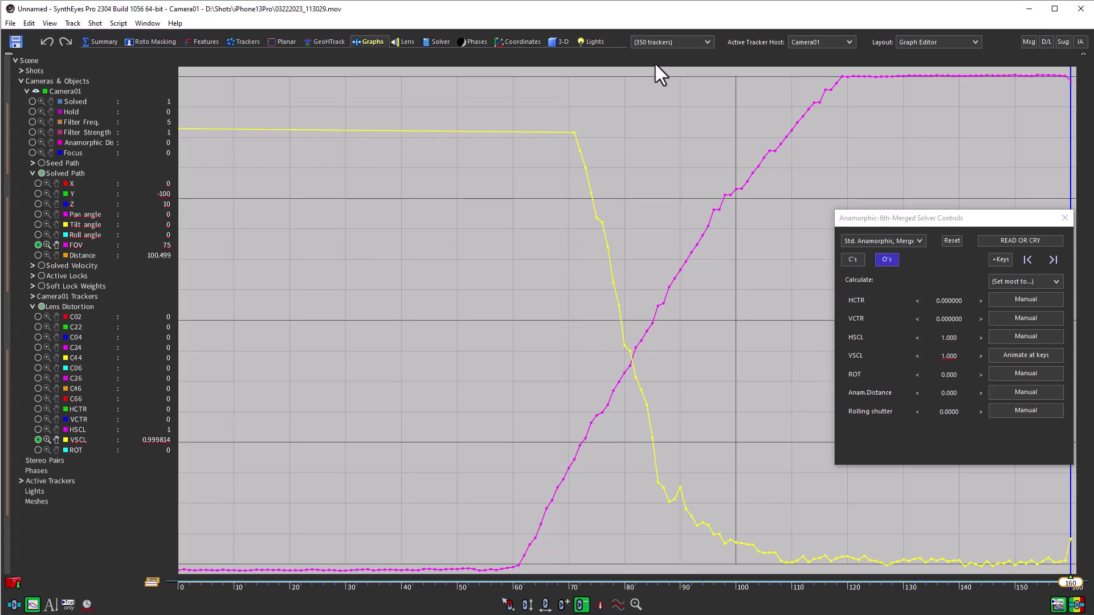
left_click_drag(579, 144, 965, 516)
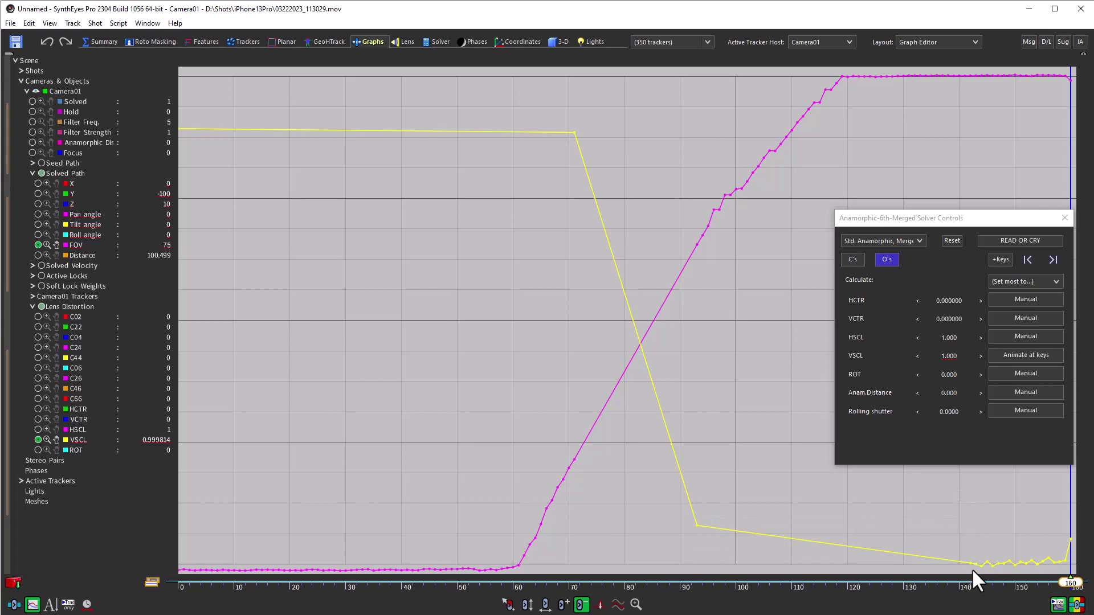
left_click_drag(971, 572, 1087, 543)
Run the Script > Lens > Add distortion keys script on the camera.
left_click(119, 21)
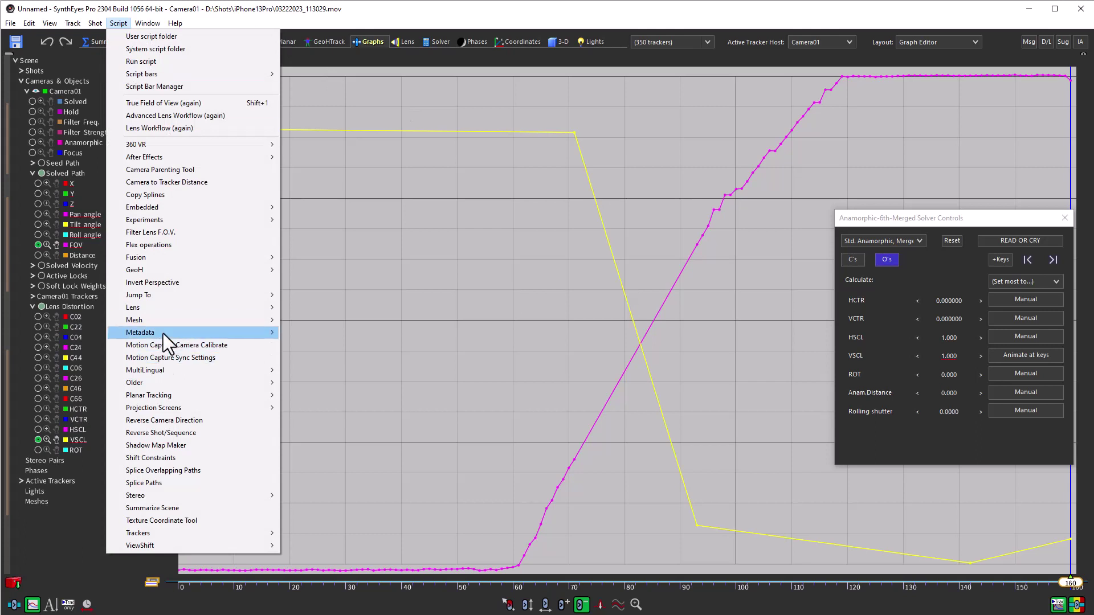
mouse_move(224, 309)
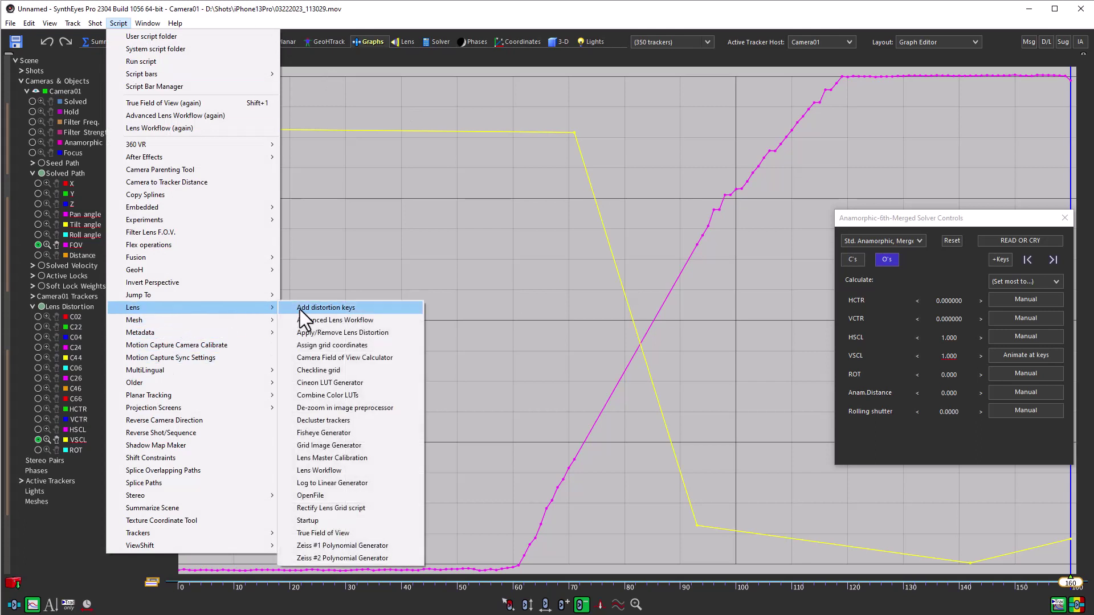
left_click(603, 11)
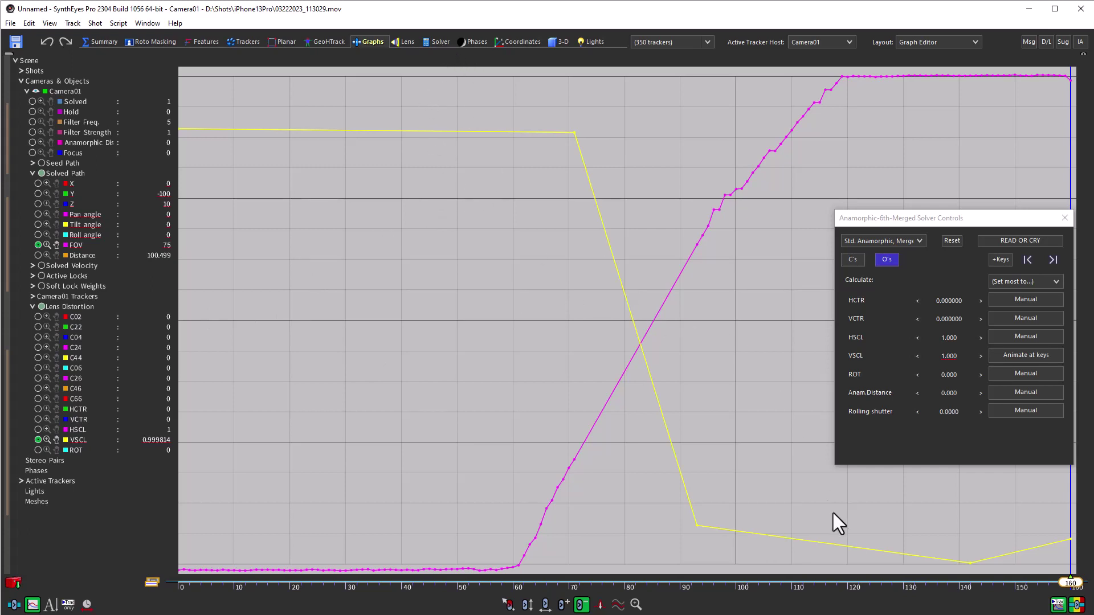
Re-solve the camera with the keyed VSCL curve and view the FOV and VSCL graphs.
left_click(437, 42)
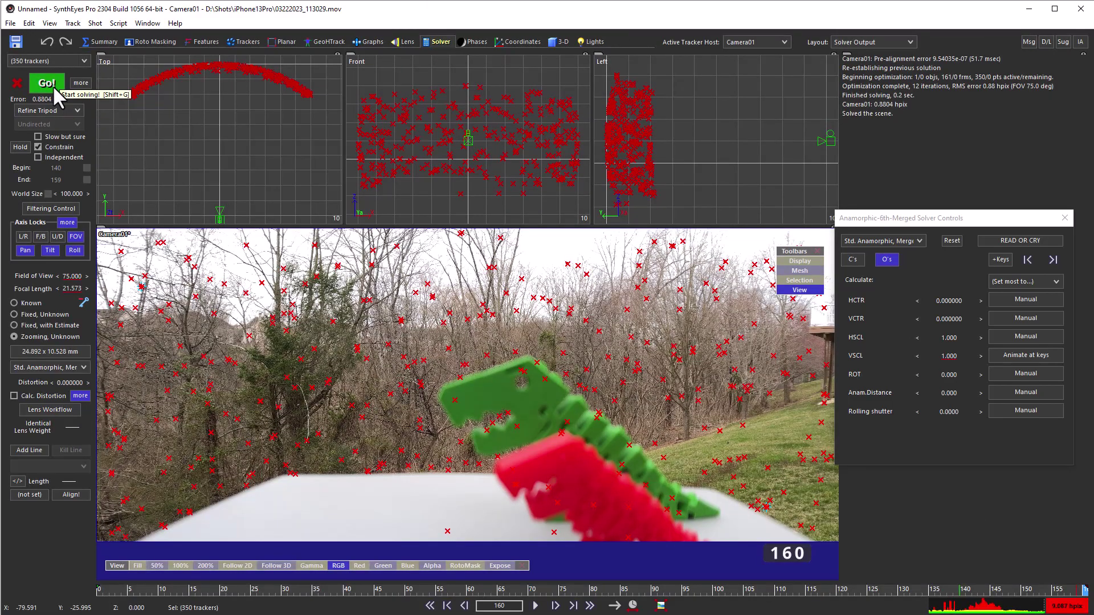
left_click(52, 84)
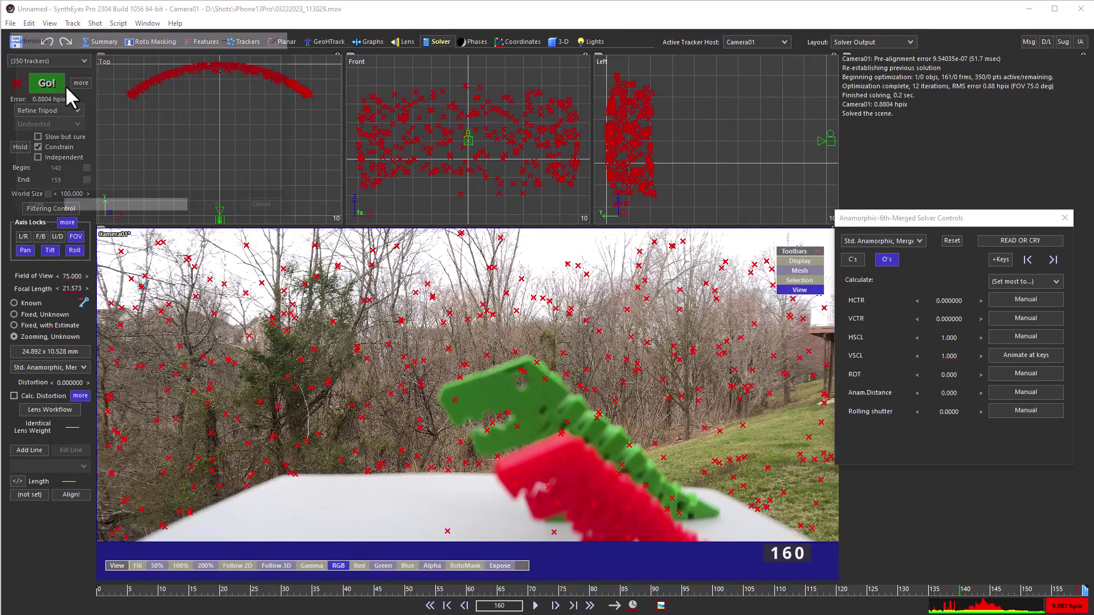
left_click(369, 42)
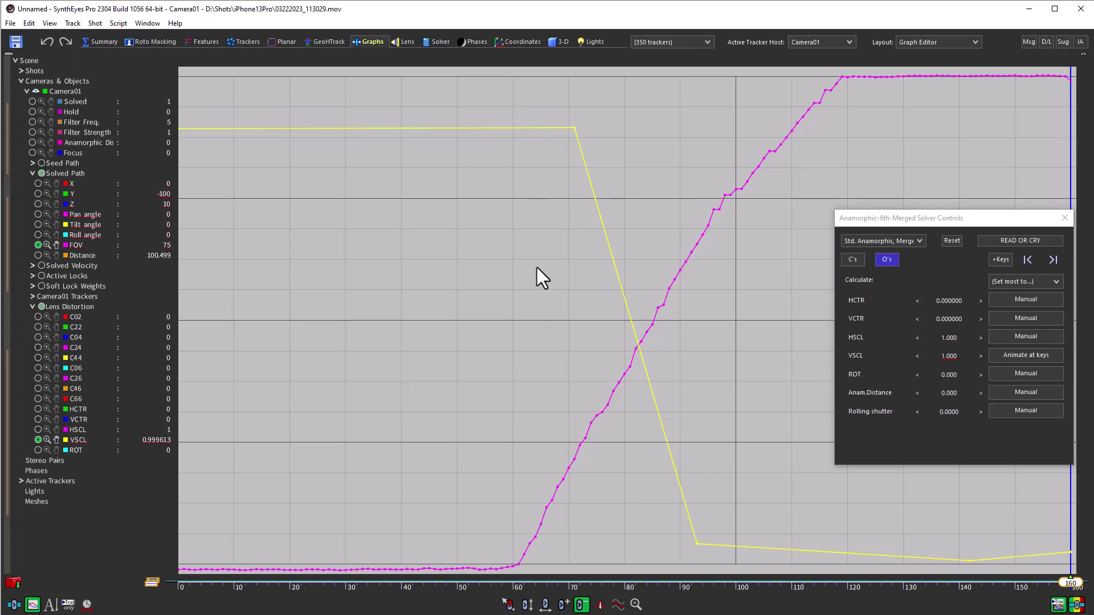
Switch the graph editor to add-keys mode and re-run the camera solve.
left_click(563, 604)
left_click(443, 42)
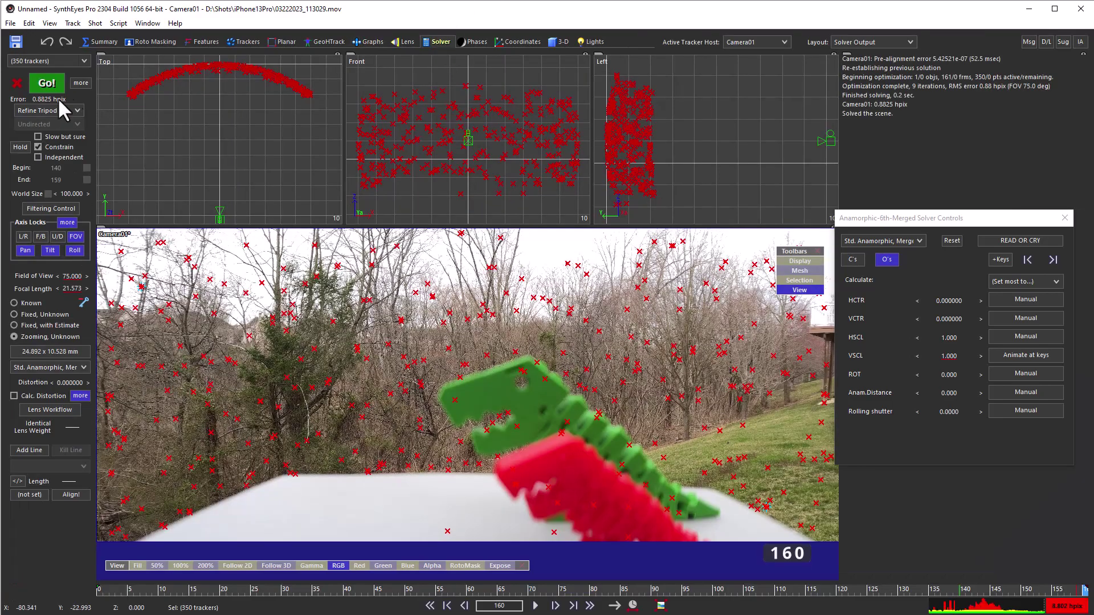
left_click(44, 86)
Re-solve the camera to 0.8820 hpix, inspect the updated curves, and return to the solver view.
left_click(369, 42)
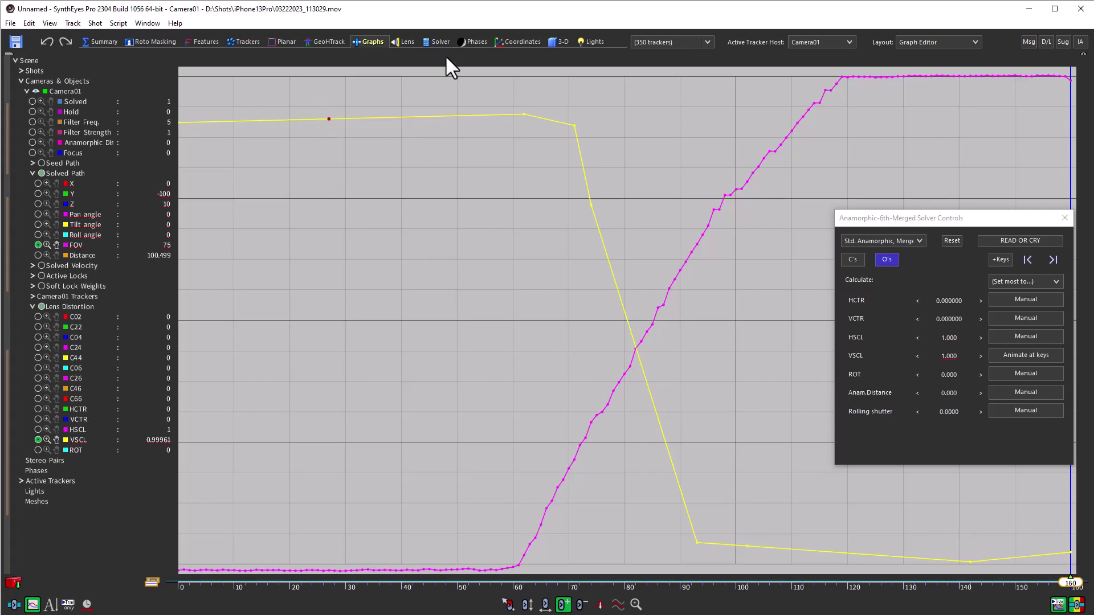
left_click(440, 40)
left_click(33, 88)
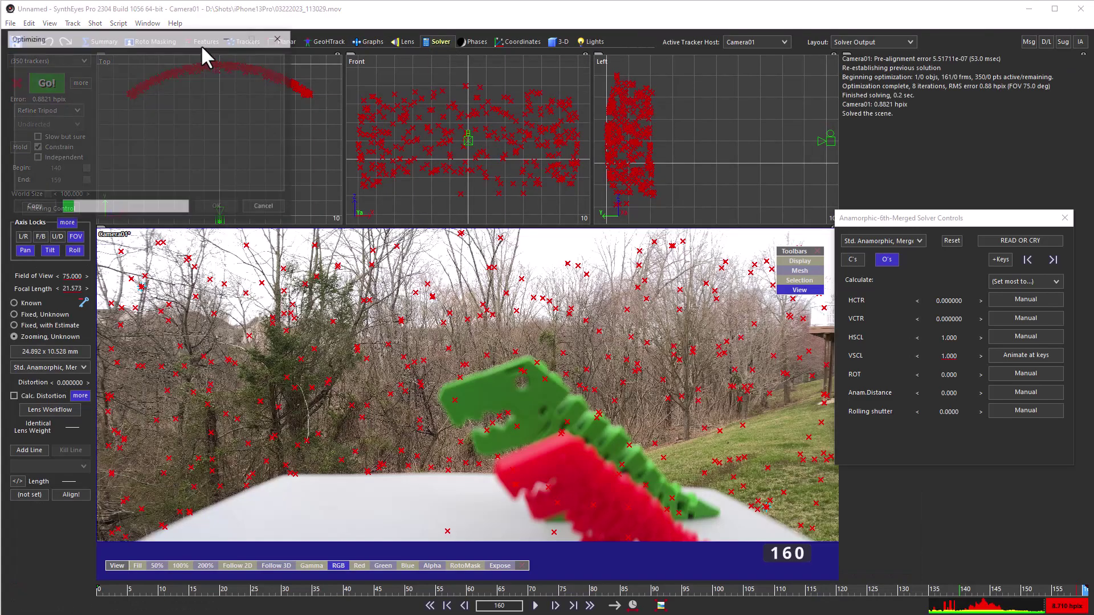
left_click(372, 41)
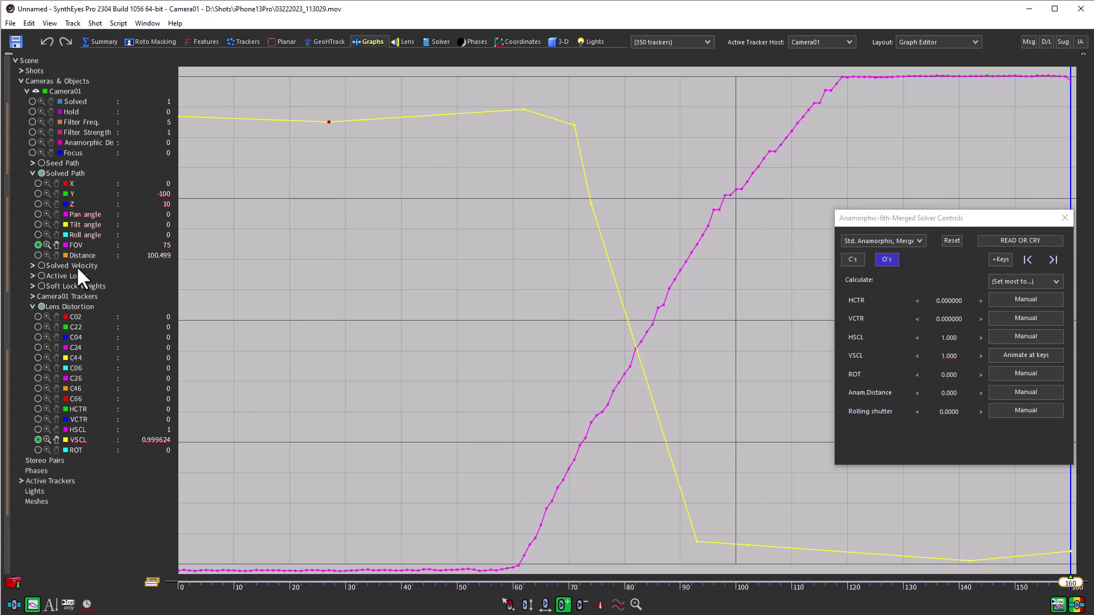
left_click(439, 42)
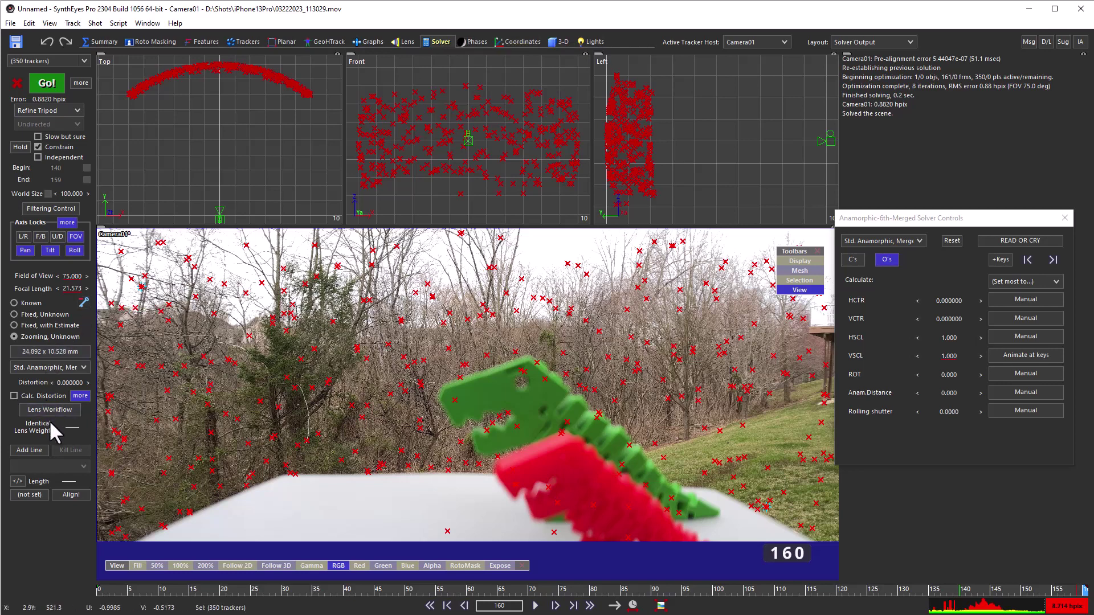
Make the lens a known 75° field of view at frame 0 and set HSCL to animate at keys.
left_click(23, 304)
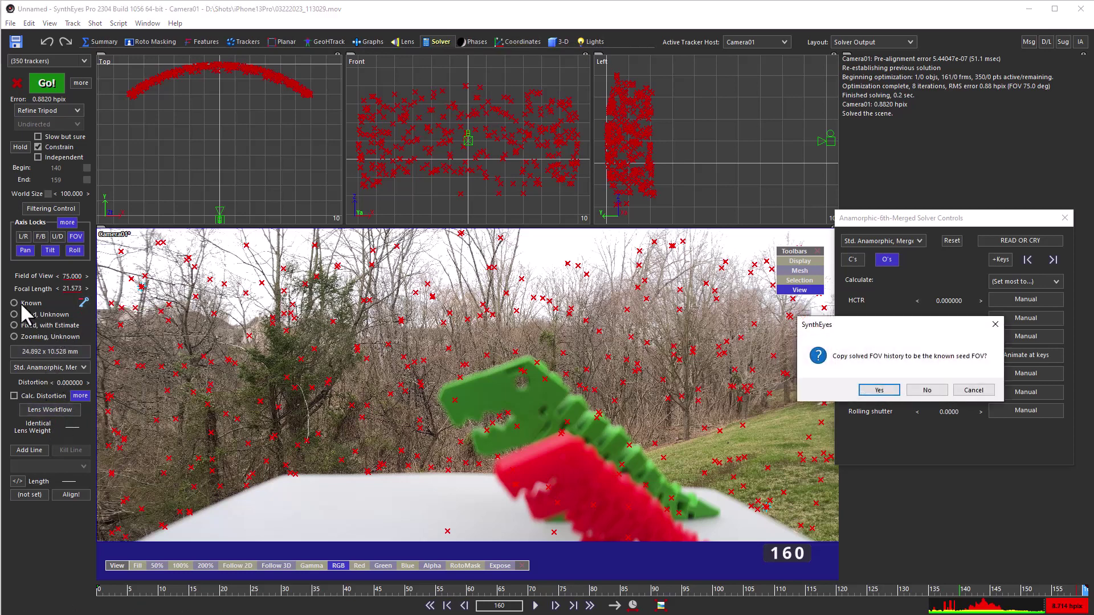
left_click(926, 390)
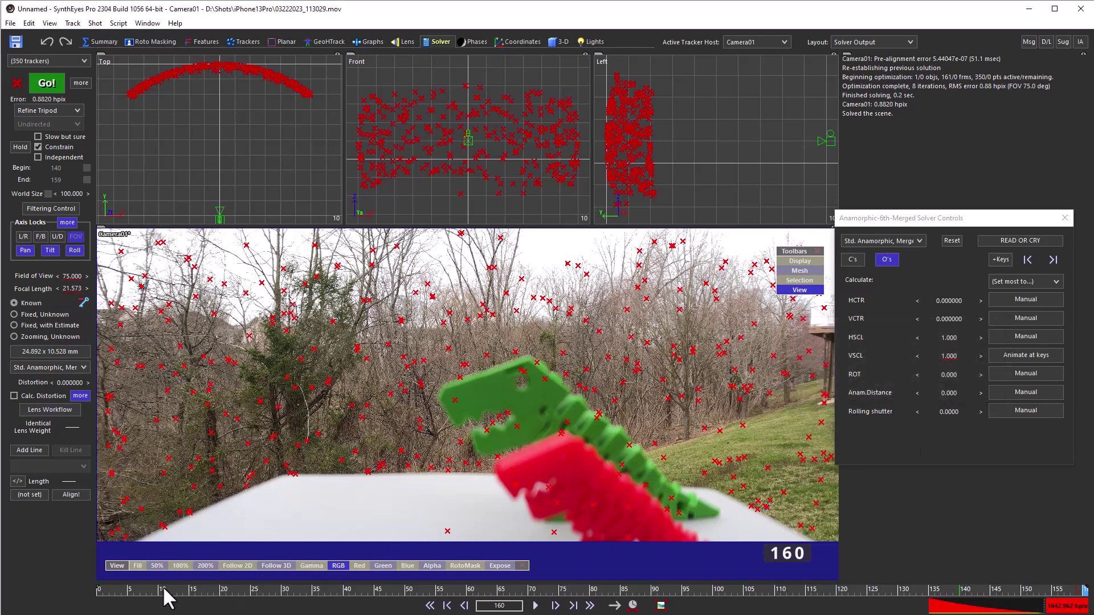
left_click_drag(163, 588, 99, 594)
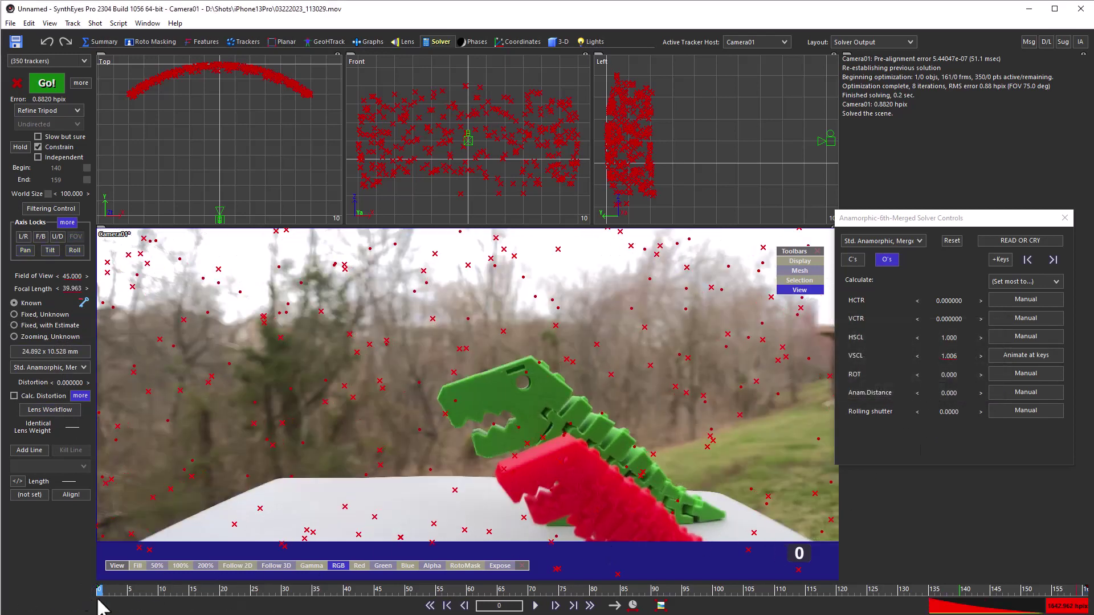
left_click(72, 275)
type("75")
key("Return")
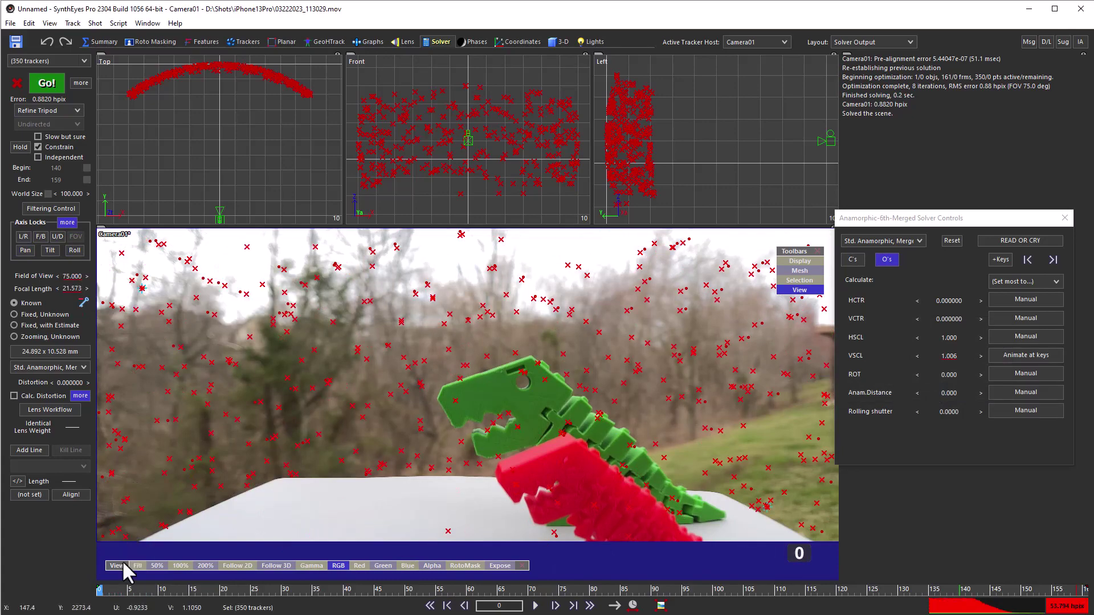
mouse_move(110, 596)
left_mouse_down()
mouse_move(1085, 591)
mouse_move(130, 591)
left_mouse_up()
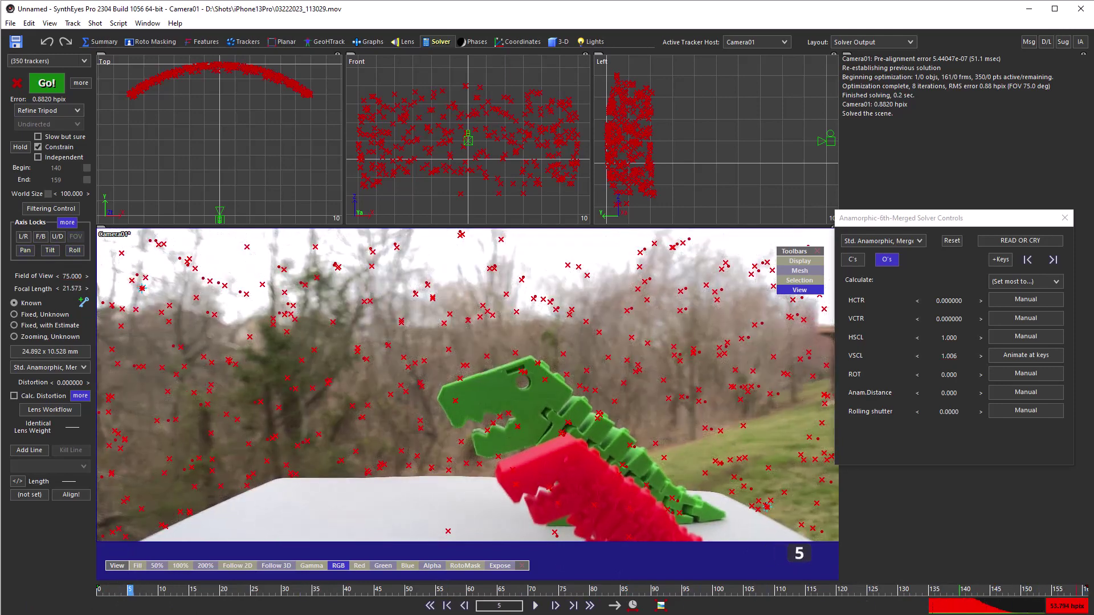
left_click(1024, 334)
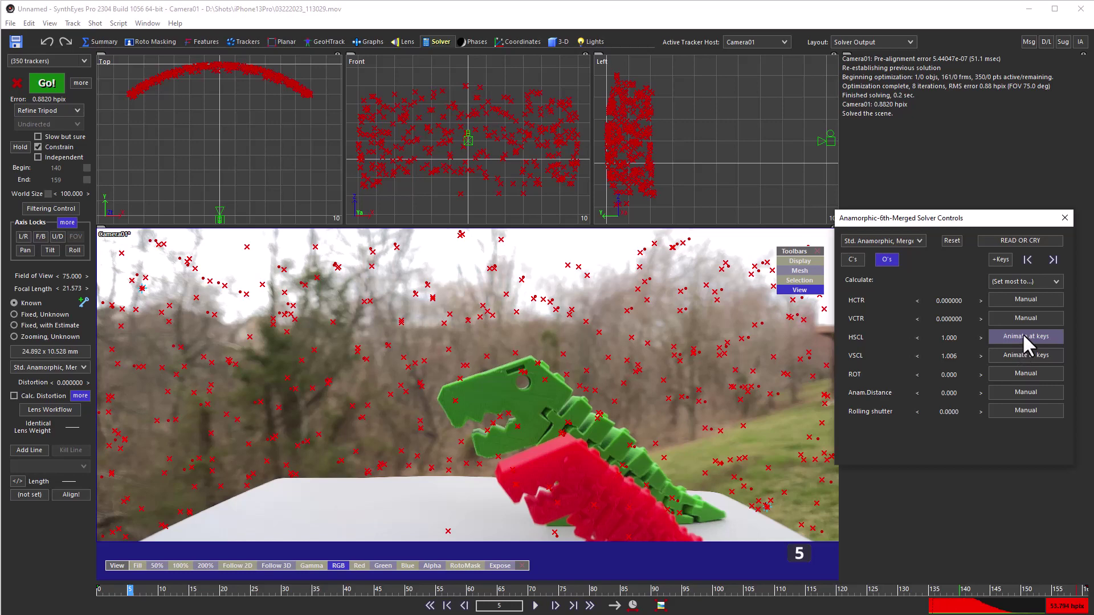
Show the HSCL curve in the graph editor and add HSCL and VSCL keys at frame 5.
left_click(368, 41)
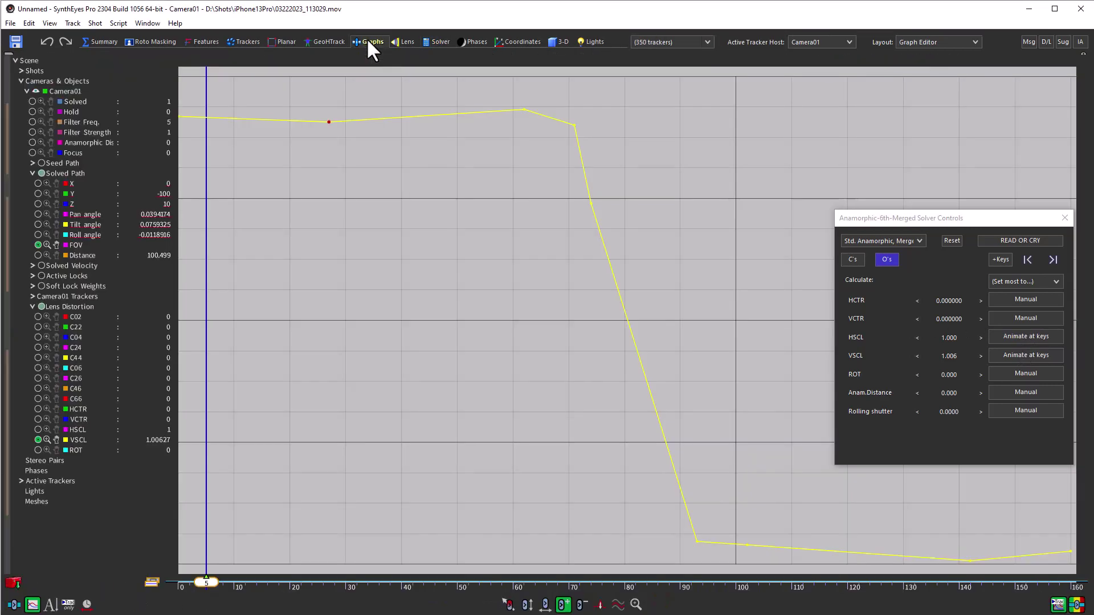
left_click(44, 429)
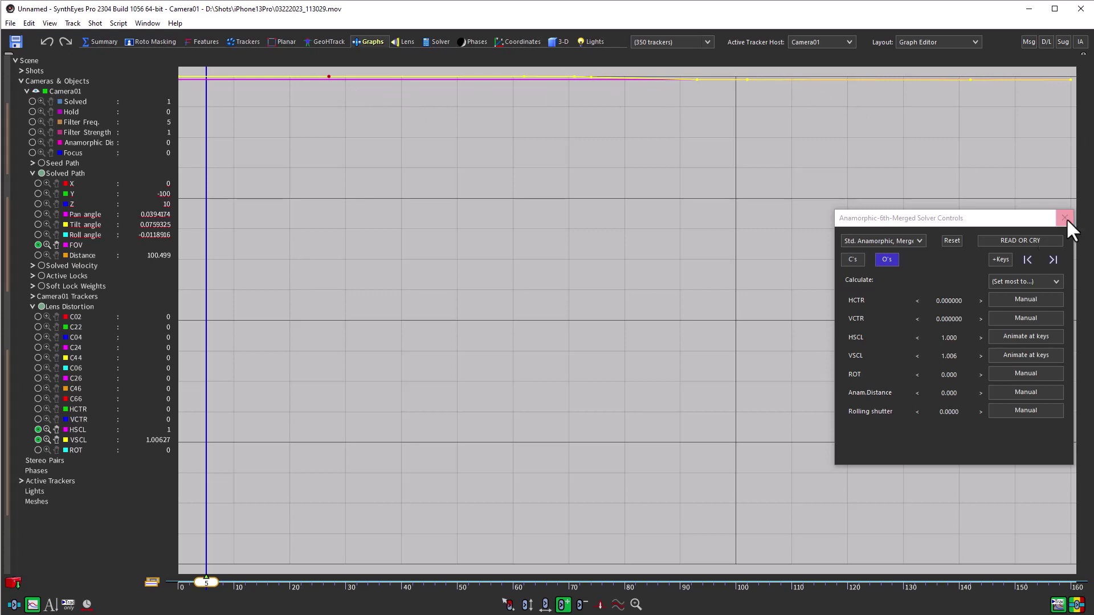
left_click(1004, 259)
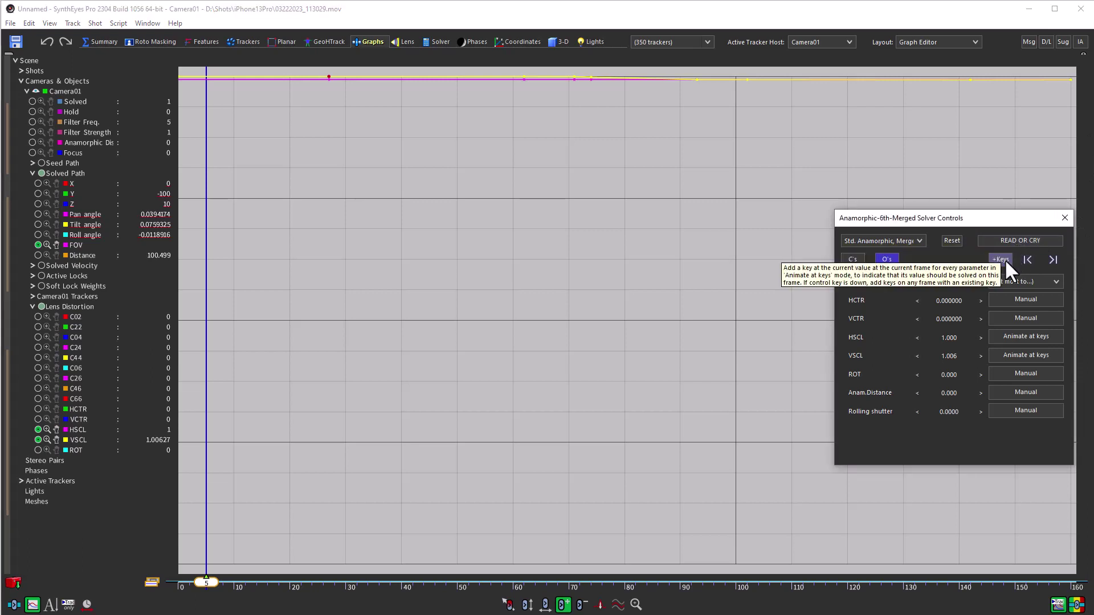
left_click(306, 217)
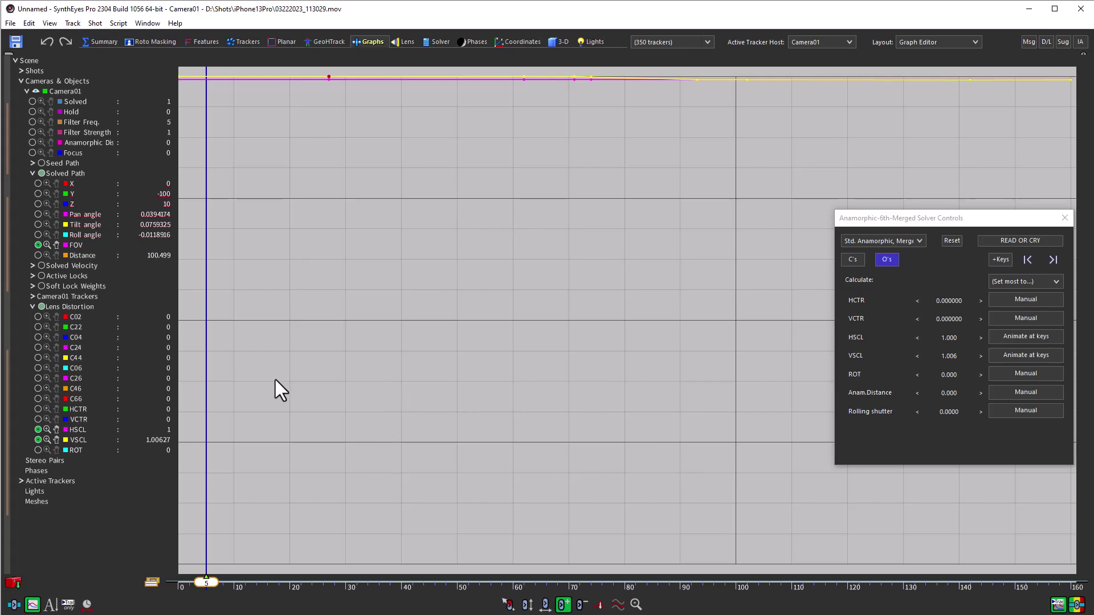
Re-solve with keyed HSCL and VSCL, fit both curves in the graph, and close the solver controls.
left_click(436, 42)
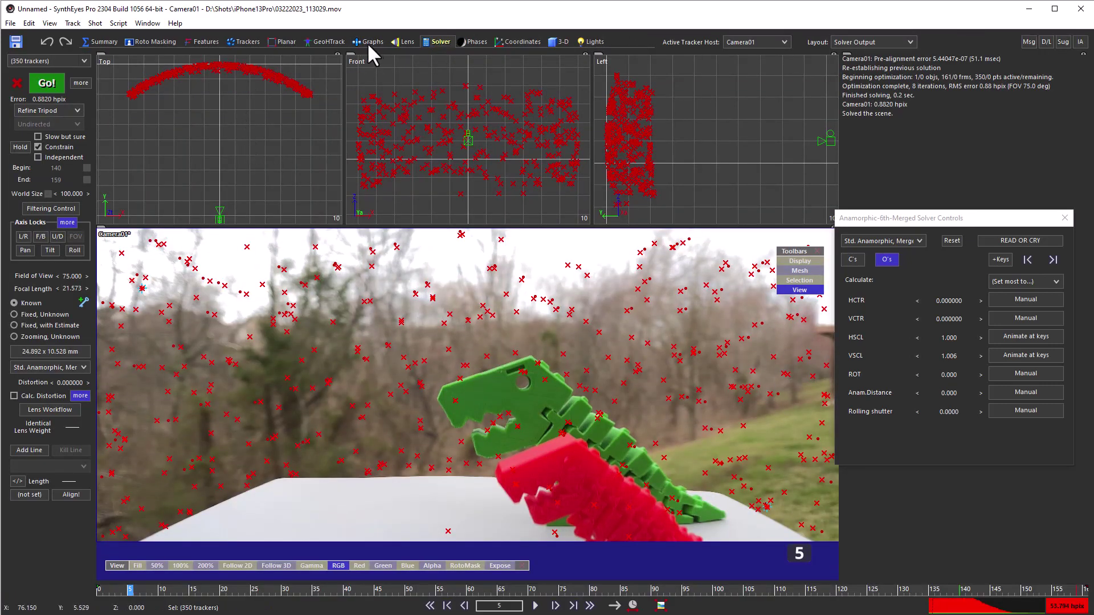
left_click(36, 88)
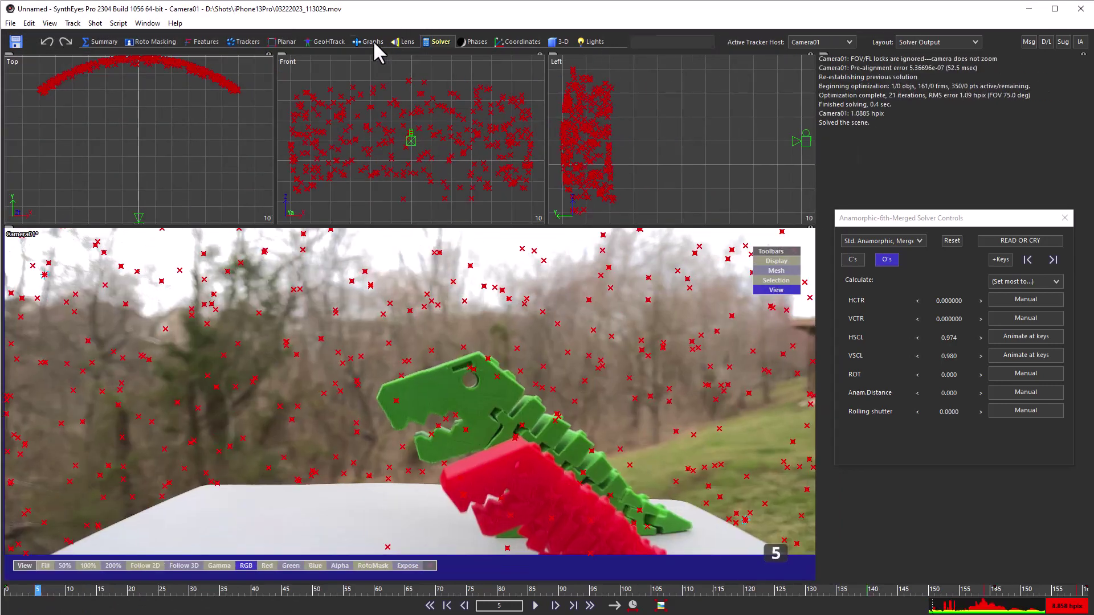
left_click(372, 41)
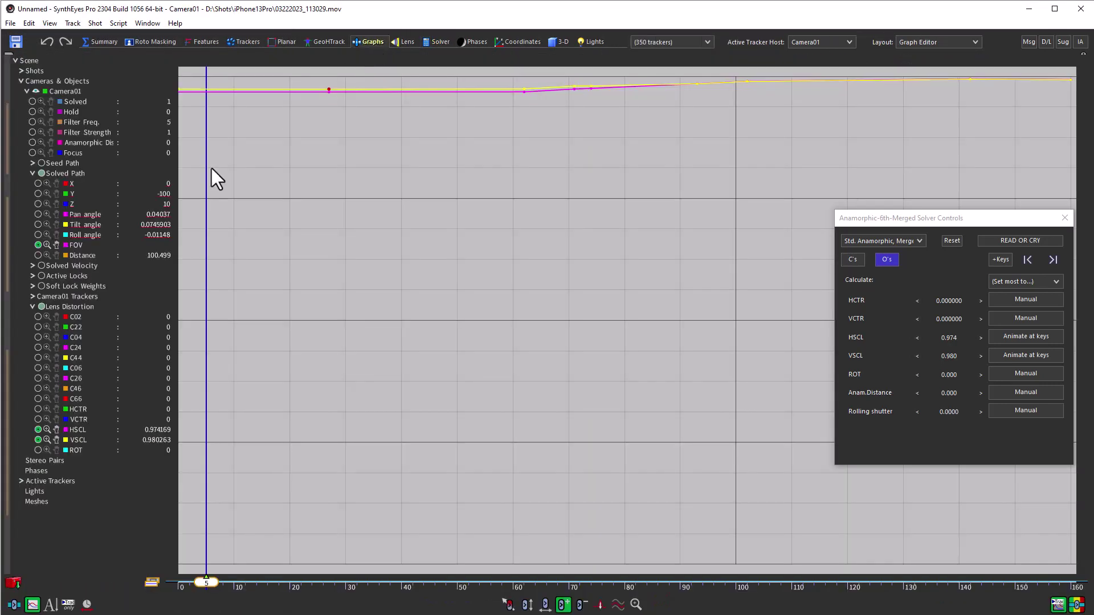
left_click(44, 429)
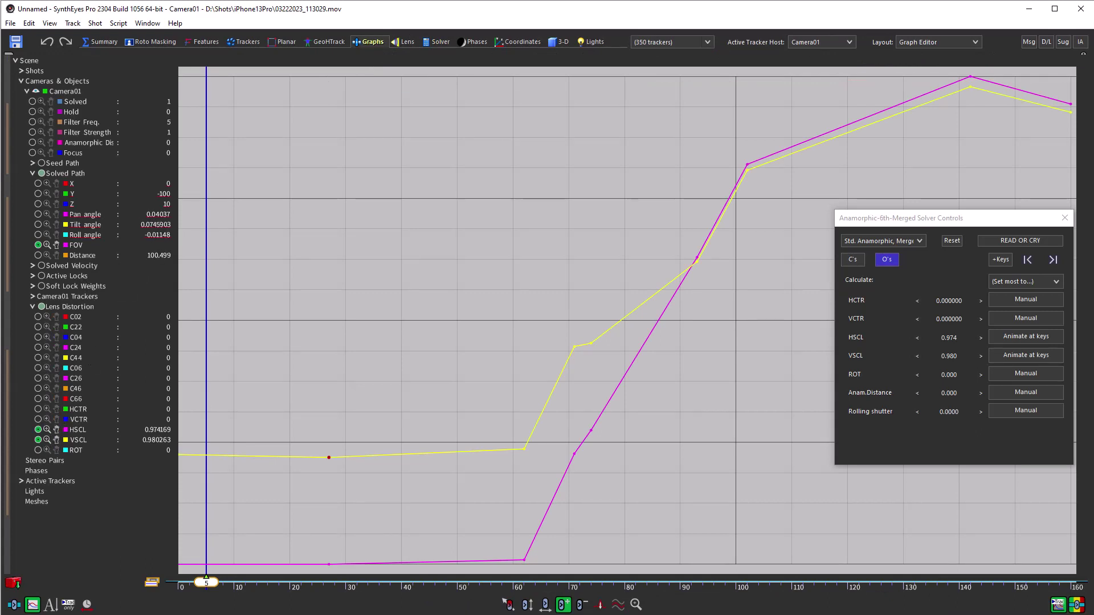
left_click(1065, 218)
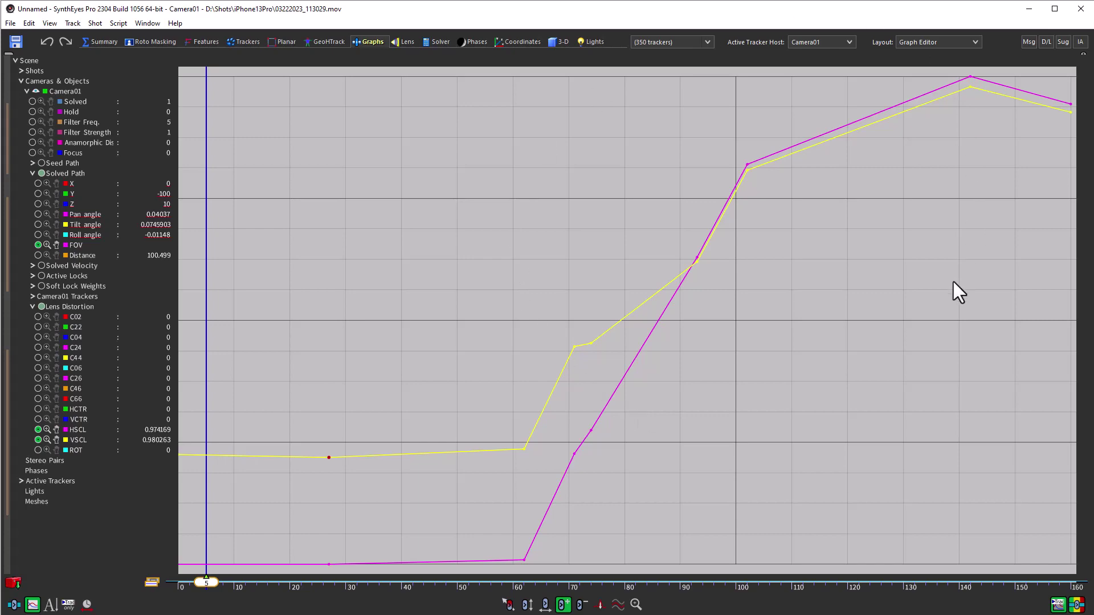
Add HSCL and VSCL keys at frame 125 from the anamorphic solver controls.
left_click(876, 584)
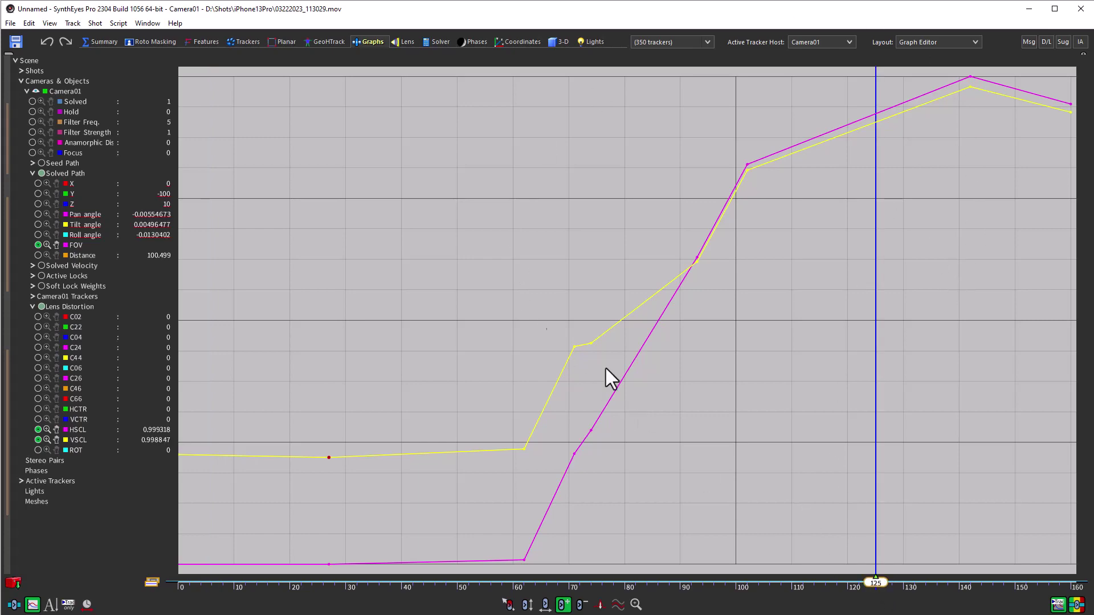
left_click(437, 41)
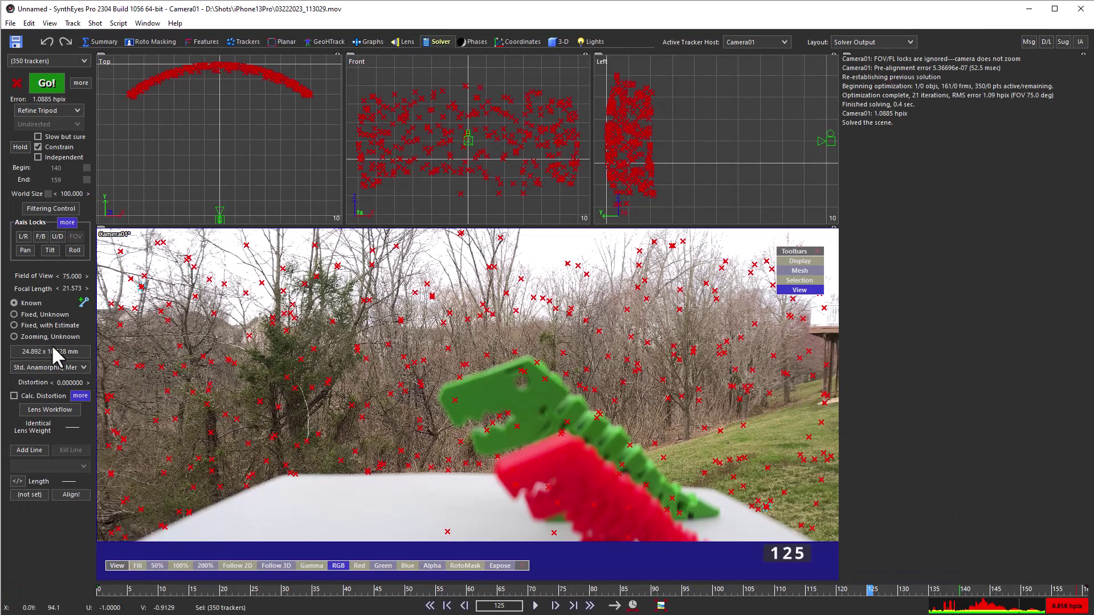
left_click(80, 395)
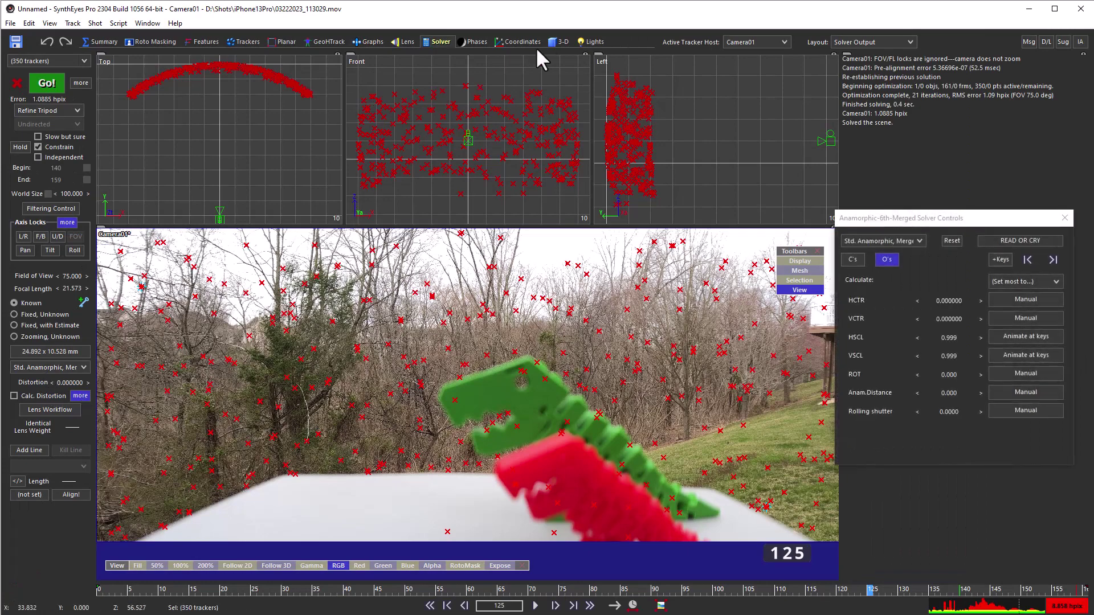
left_click(376, 40)
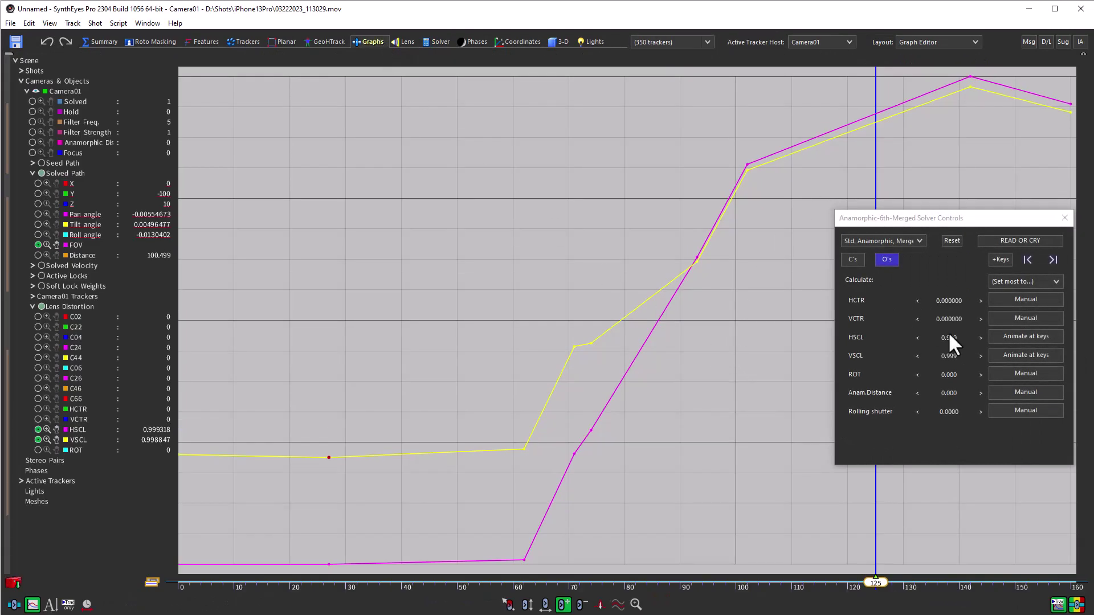
left_click(998, 260)
Re-solve to 0.9270 hpix and view the reshaped HSCL and VSCL curves.
left_click(441, 41)
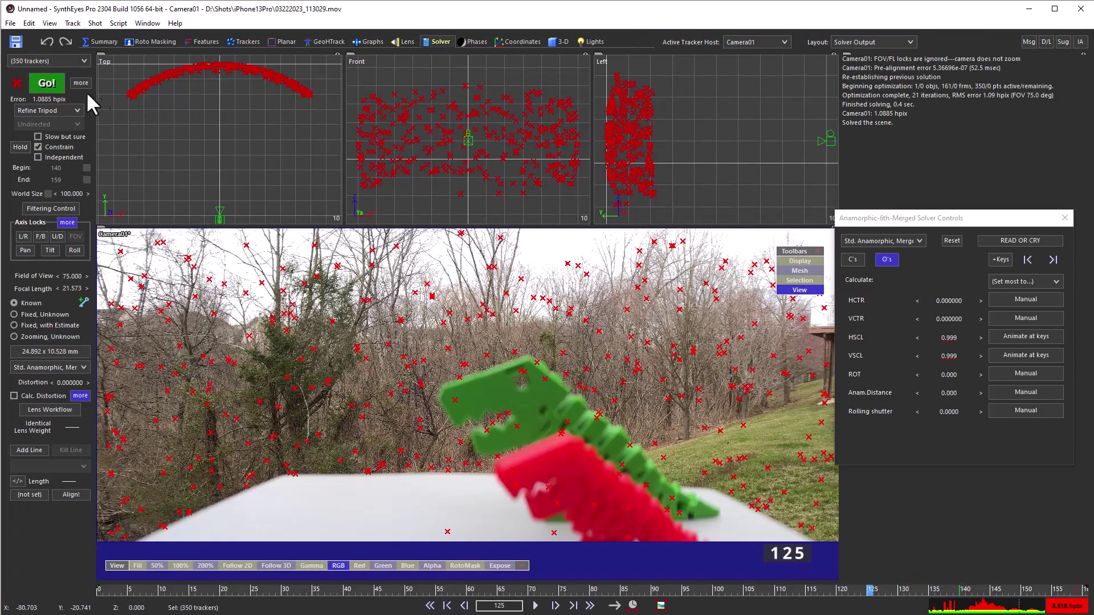
left_click(49, 84)
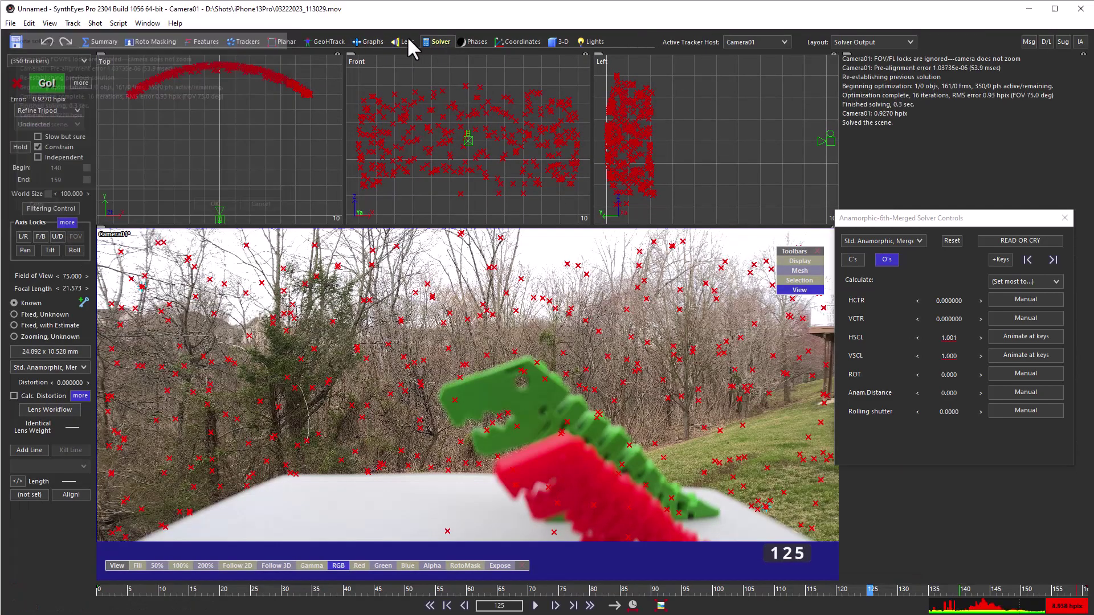
left_click(373, 39)
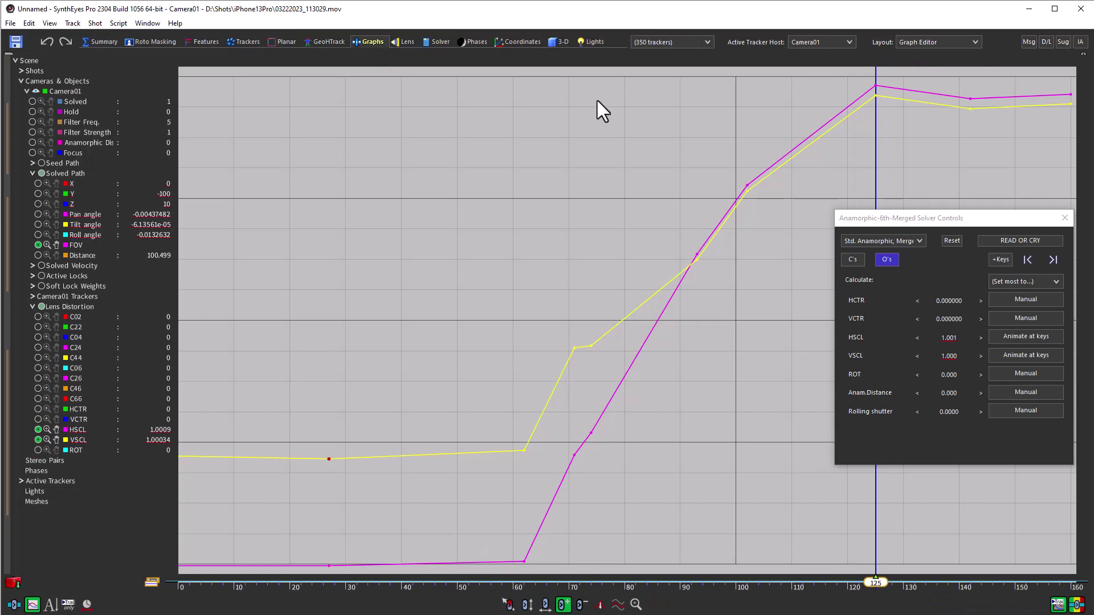